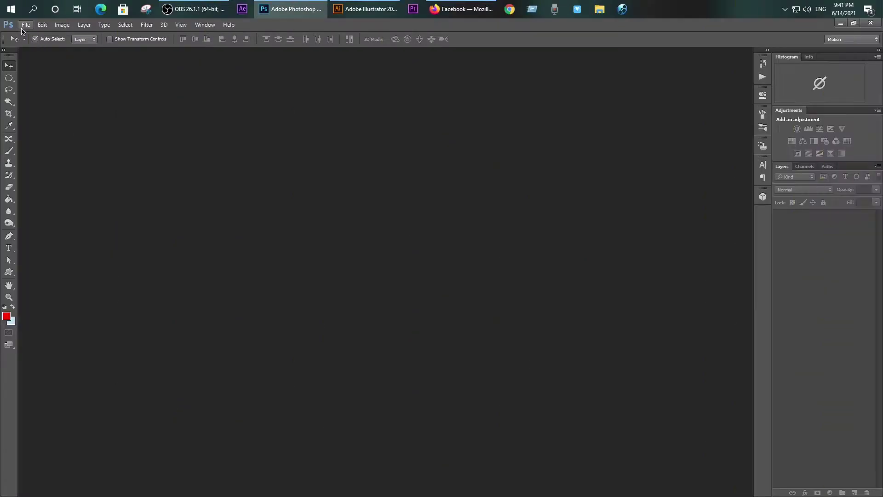
- Make a new 400 × 400 pixel document with Transparent background contents
left_click(26, 25)
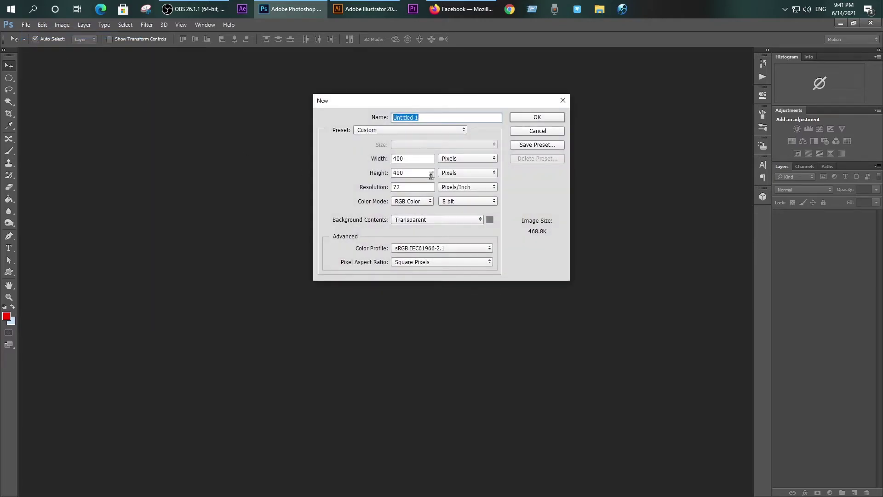
left_click(529, 118)
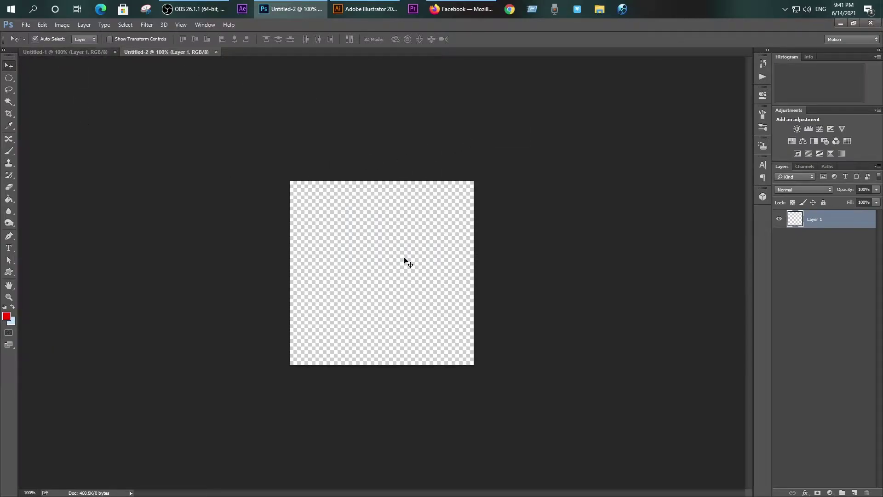
- Choose the Custom Shape tool and set the foreground colour to white
scroll(387, 243, "up", 1)
scroll(386, 243, "up", 2)
scroll(387, 243, "up", 2)
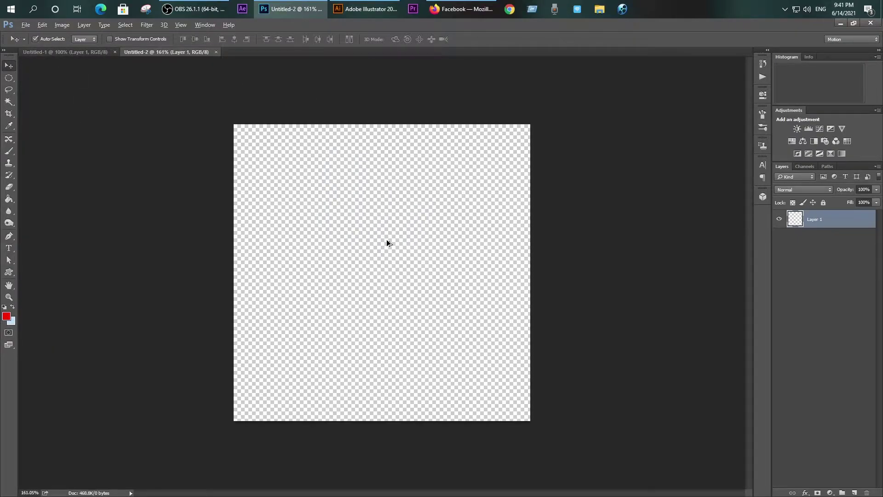
left_click(10, 273)
left_click(7, 316)
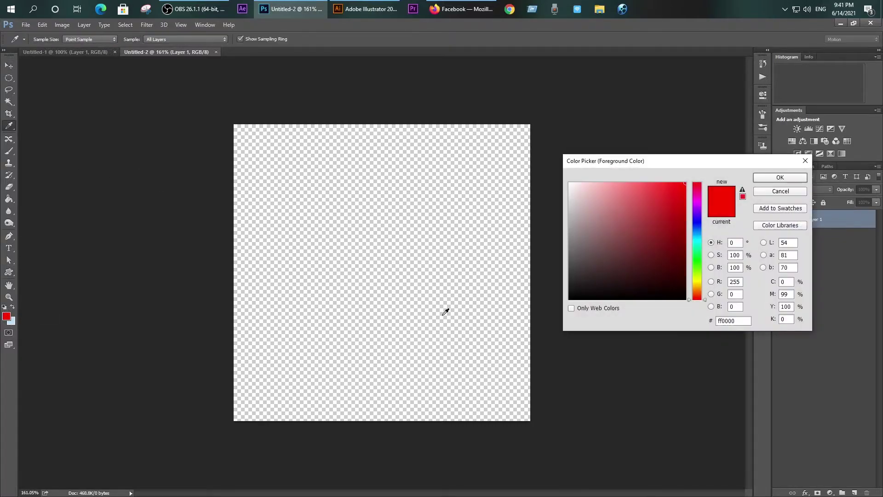
left_click_drag(664, 250, 552, 163)
left_click(762, 177)
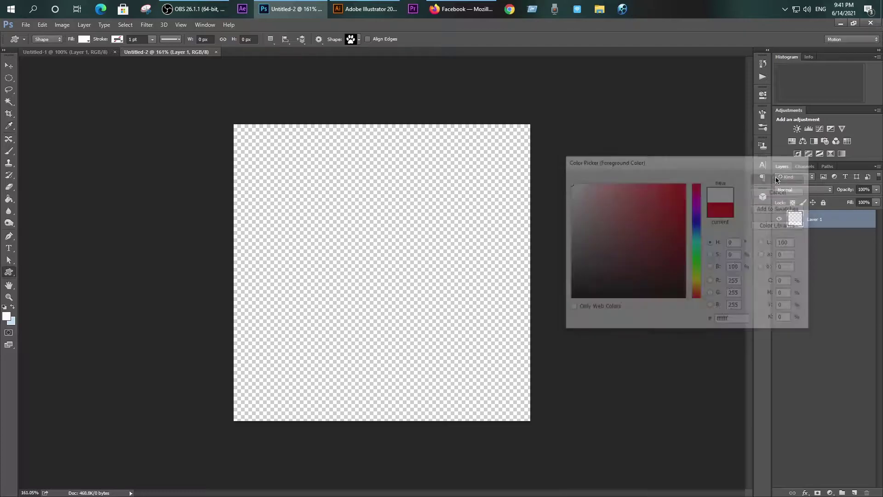
- Pick the paw custom shape and place a 100 × 100 px white paw on the canvas
left_click(359, 41)
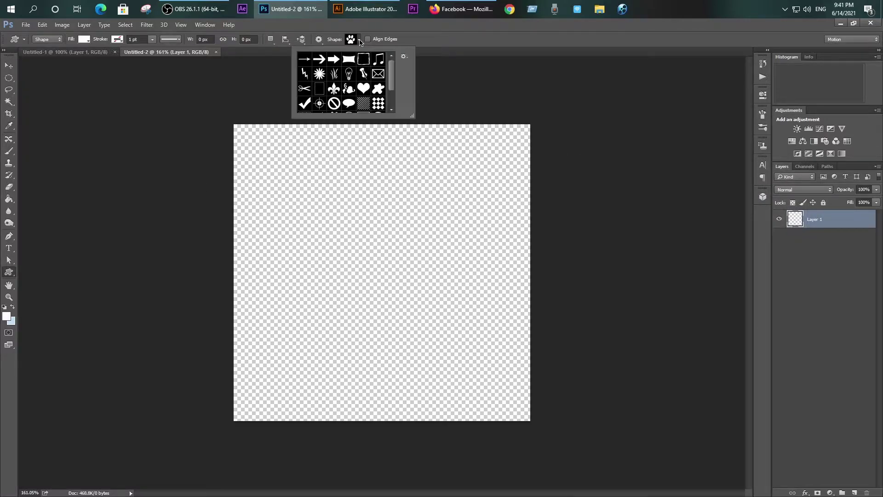
left_click_drag(392, 79, 393, 97)
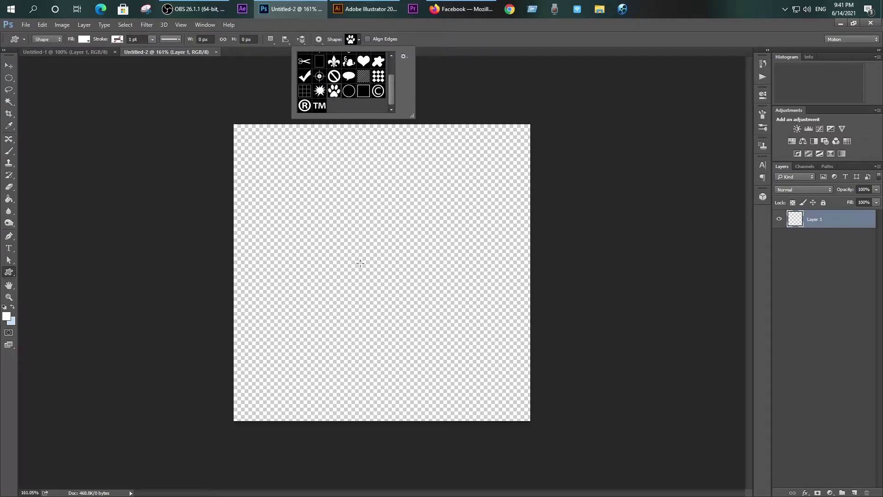
left_click(379, 268)
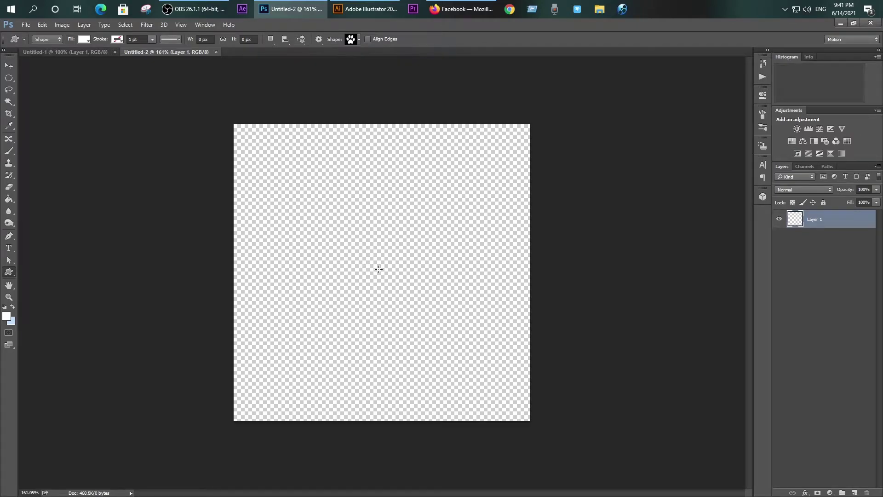
left_click(413, 202)
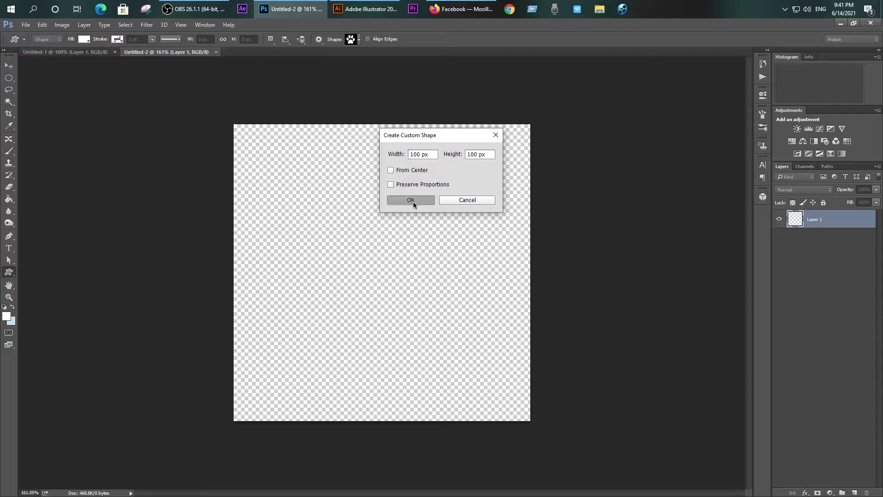
left_click(9, 66)
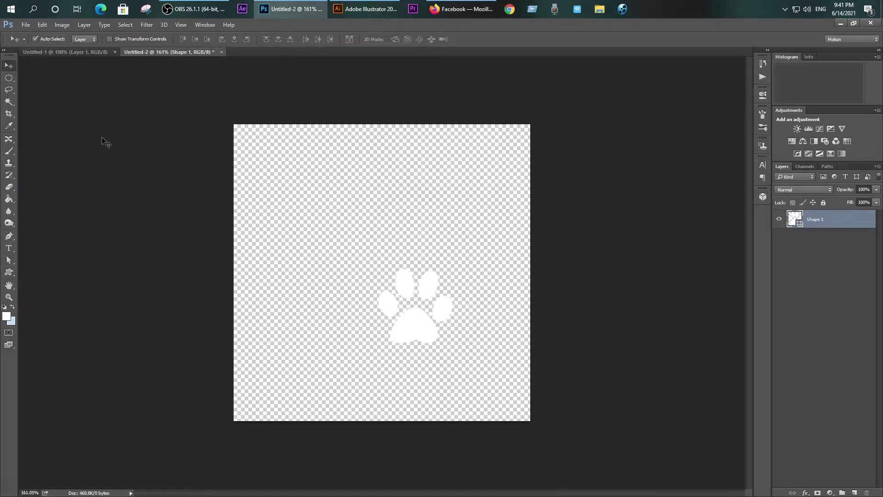
- Centre the paw on the canvas and add a new empty layer beneath it
left_click_drag(421, 328, 387, 286)
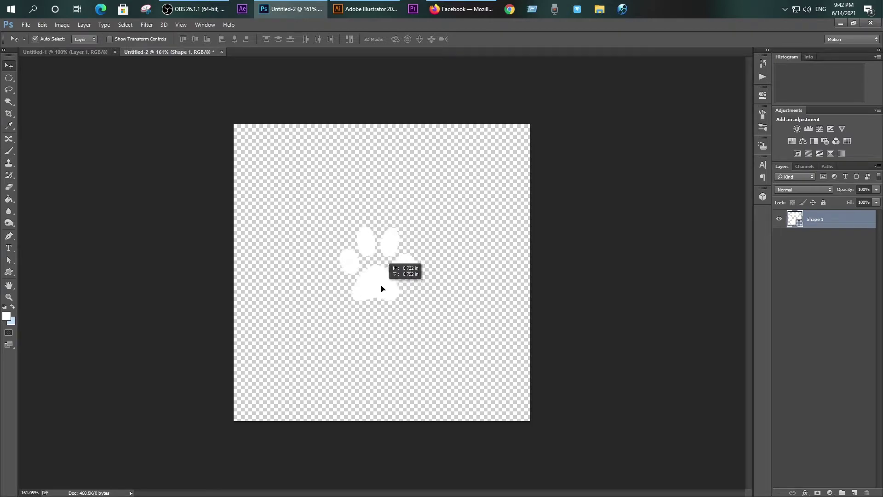
left_click_drag(387, 289, 383, 294)
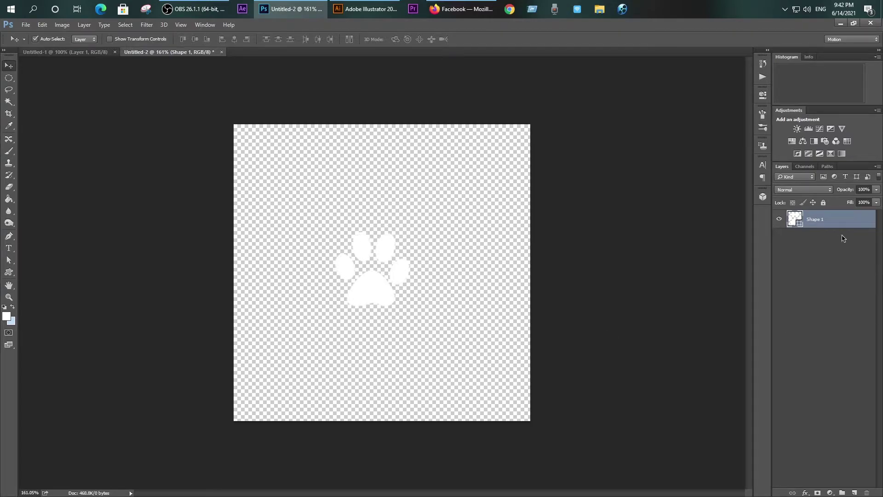
left_click(854, 493)
left_click_drag(818, 220, 817, 251)
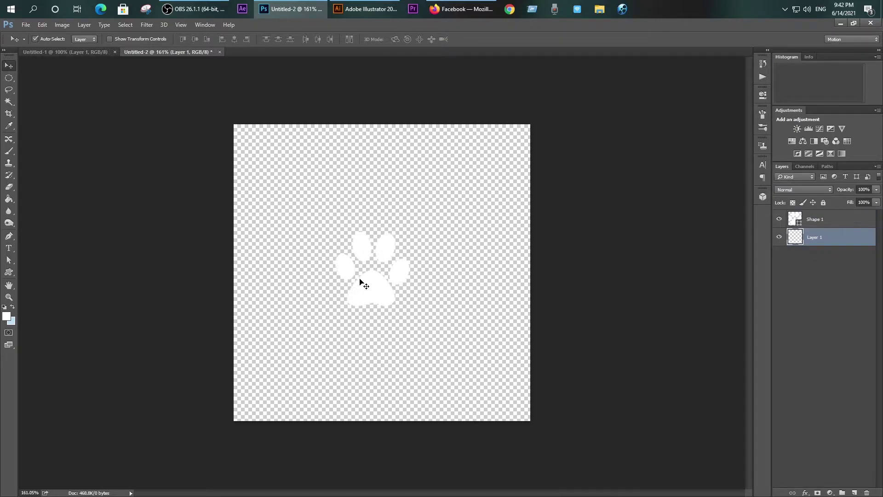
- Draw a circular Elliptical Marquee selection around the paw
right_click(8, 81)
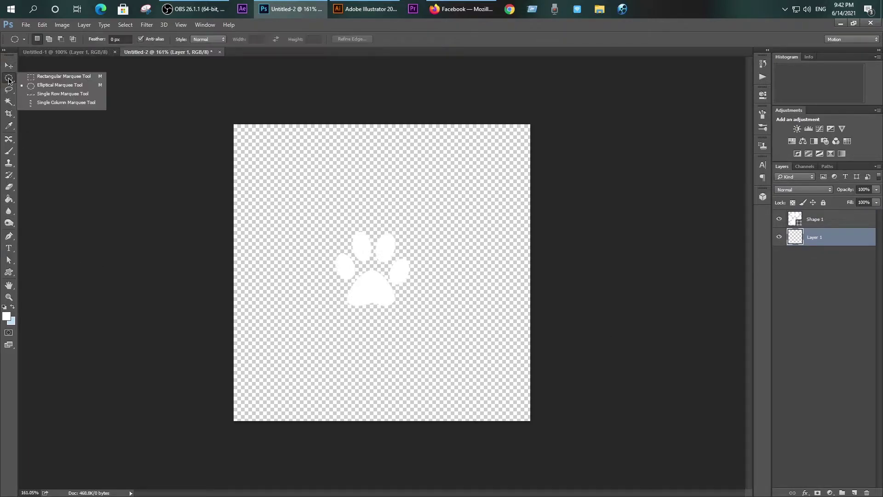
left_click(44, 83)
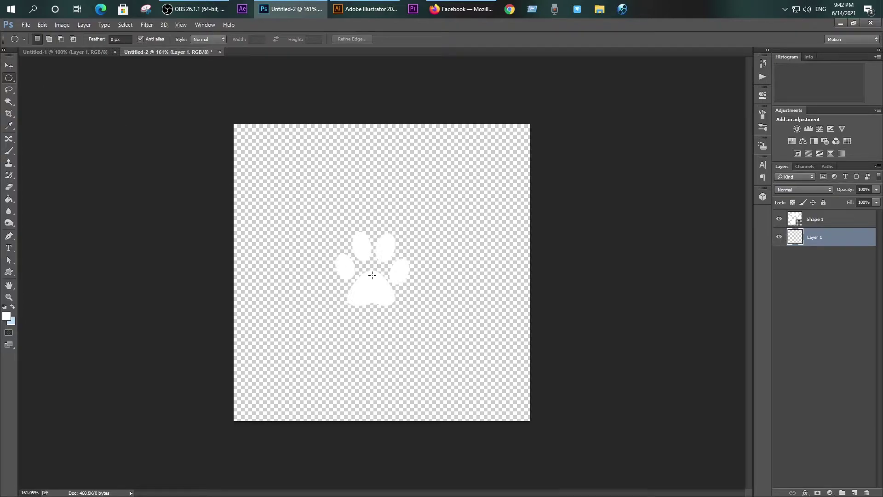
left_click_drag(372, 275, 429, 350)
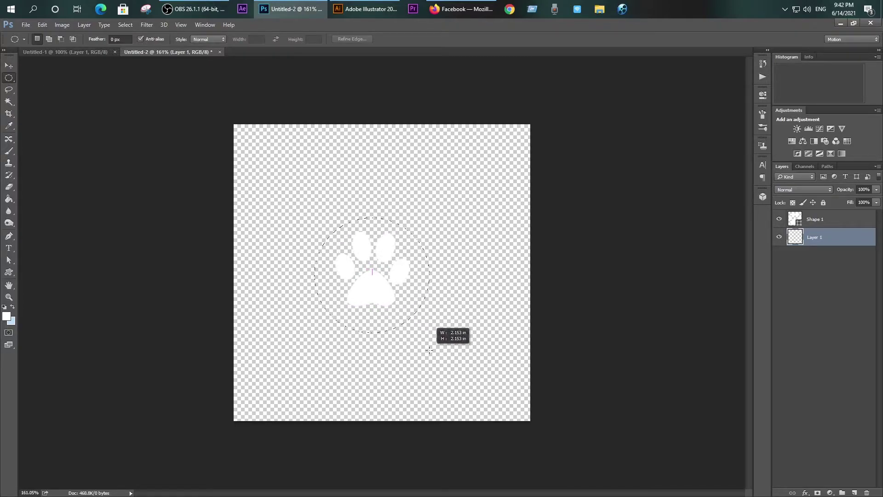
left_click_drag(429, 350, 429, 350)
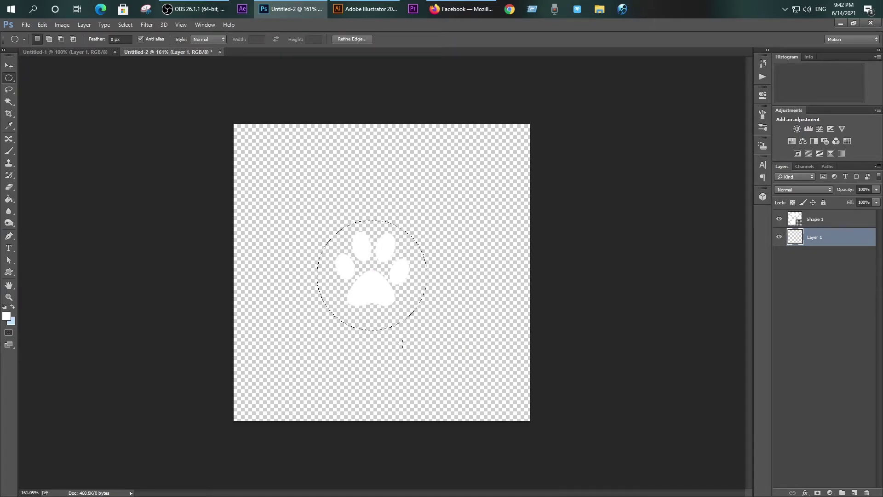
- Fill the circle with red ff0000 using the Paint Bucket, then deselect
left_click(7, 316)
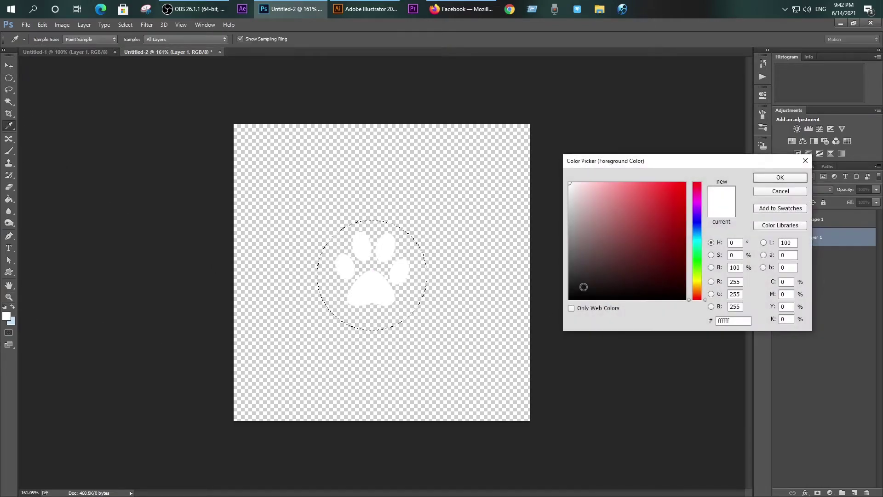
type("ff0000")
left_click(779, 177)
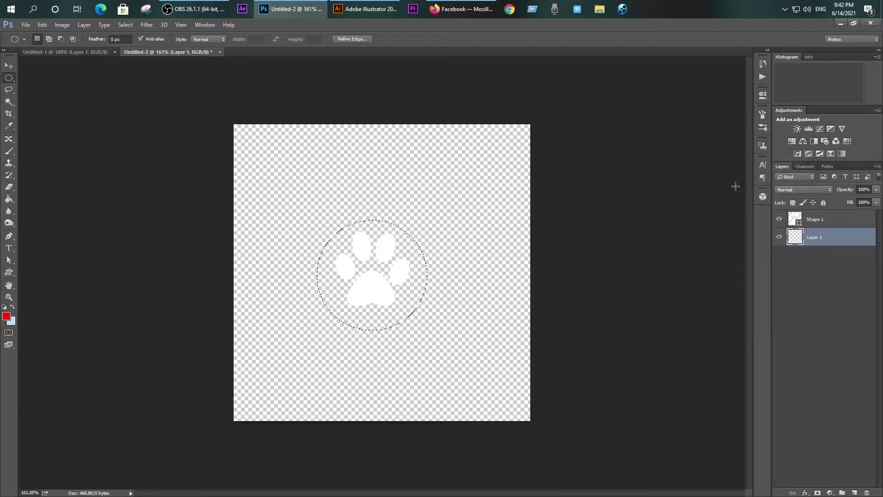
left_click(9, 199)
left_click(382, 273)
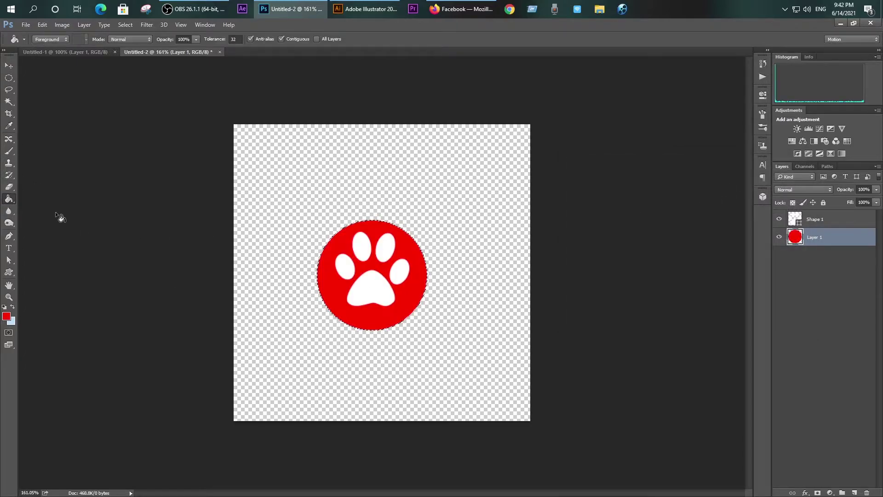
left_click(9, 77)
key("ctrl+d")
left_click(9, 65)
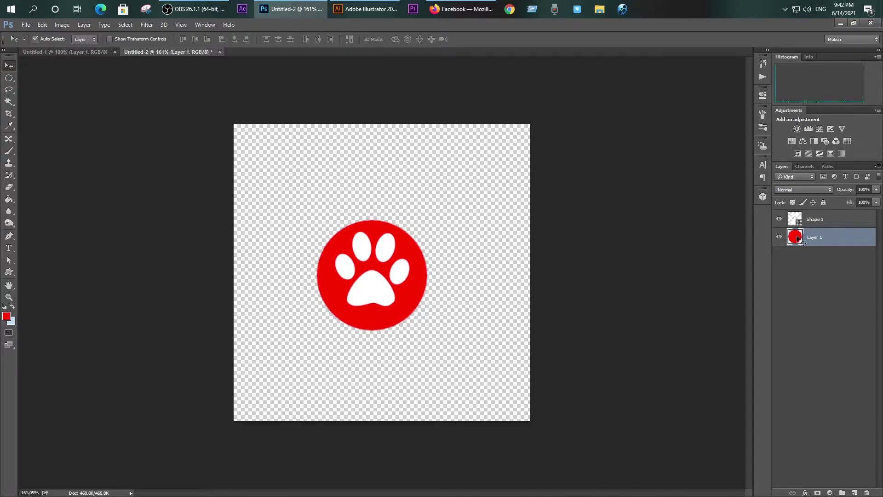
- Centre the paw within the red circle and merge both into one layer
left_click(840, 221, "shift")
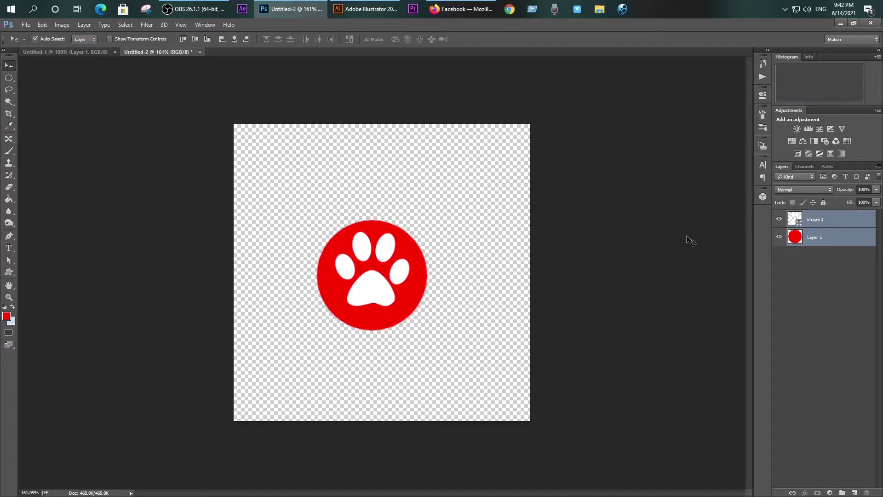
left_click(195, 39)
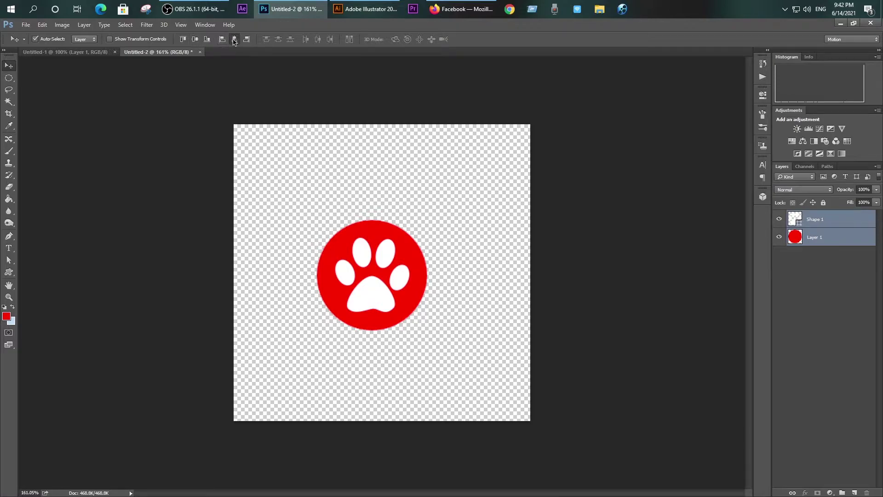
left_click(234, 39)
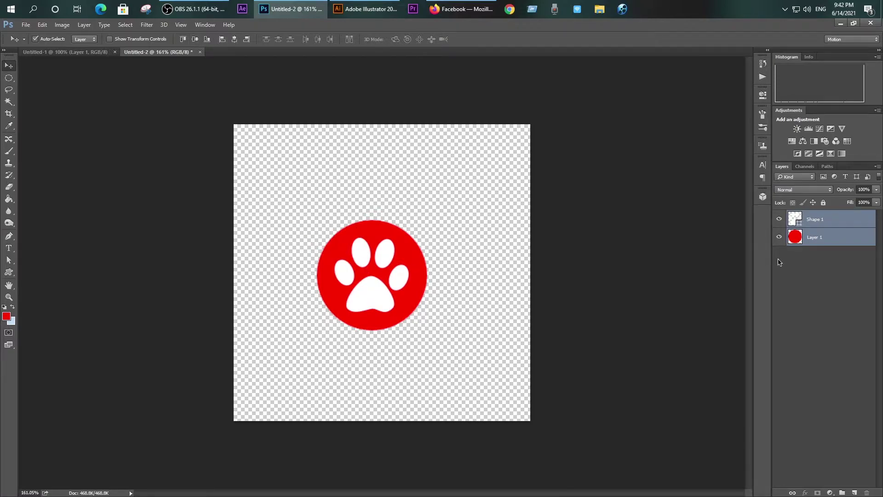
right_click(814, 228)
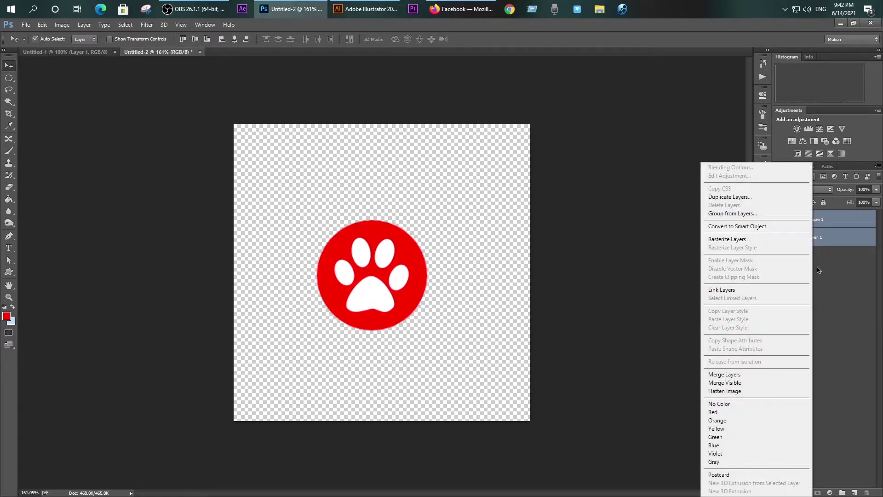
left_click(722, 375)
left_click_drag(389, 290, 401, 286)
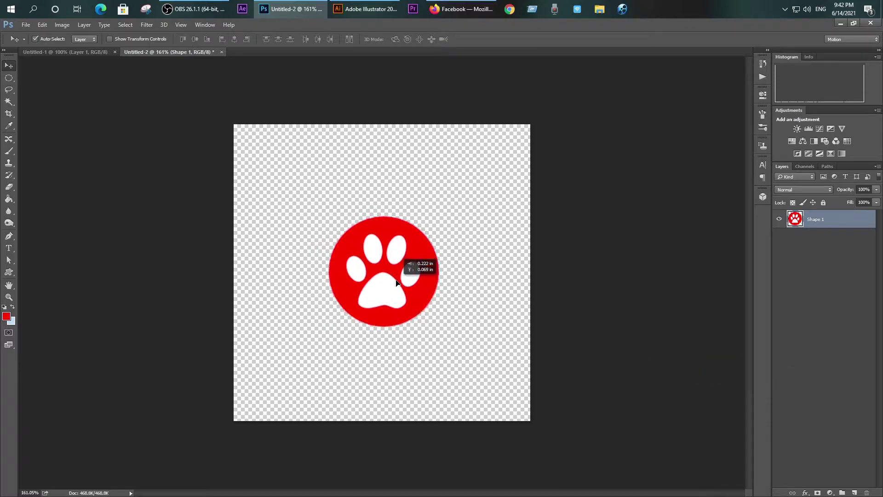
- Scale the paw badge down to 92.62% using transform controls
left_click(110, 39)
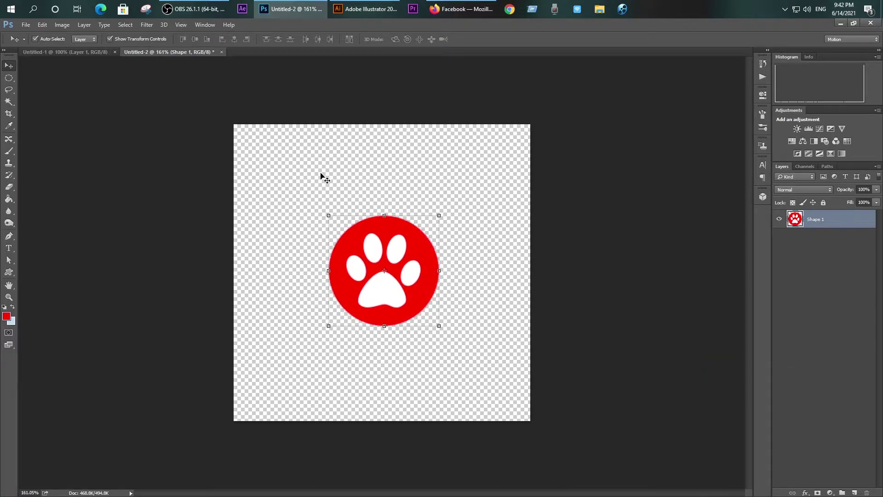
left_click_drag(440, 327, 435, 322)
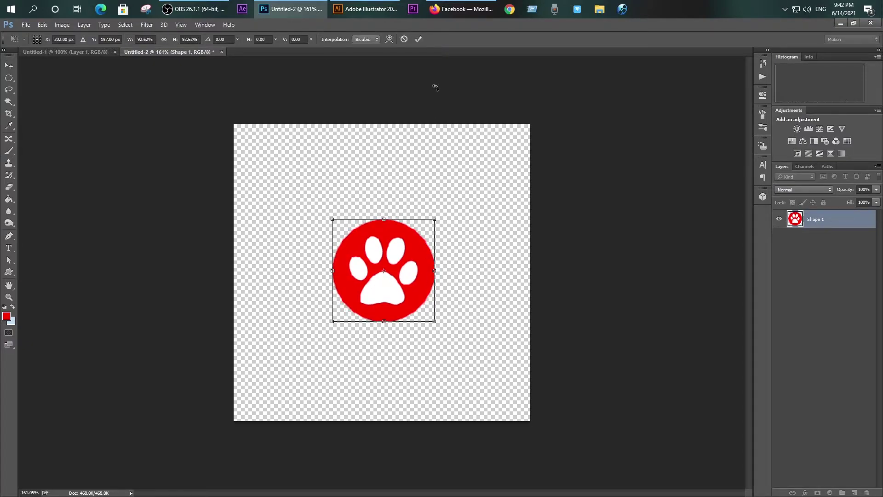
left_click(418, 39)
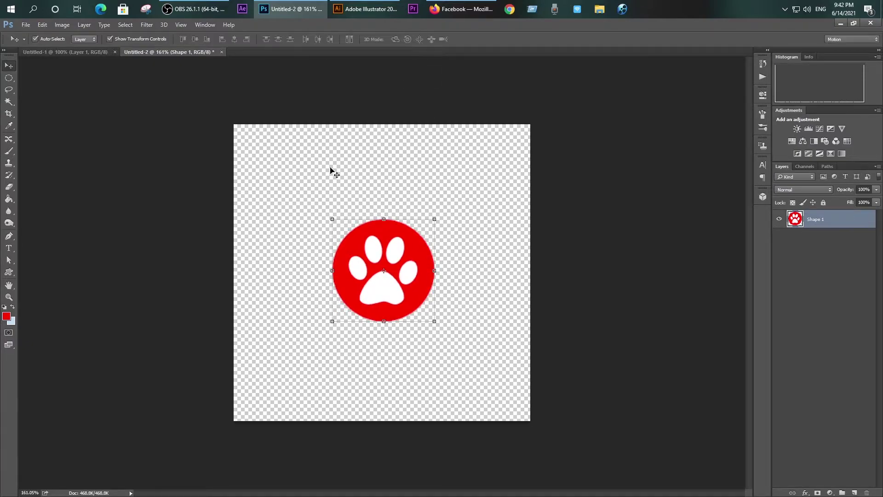
left_click(110, 39)
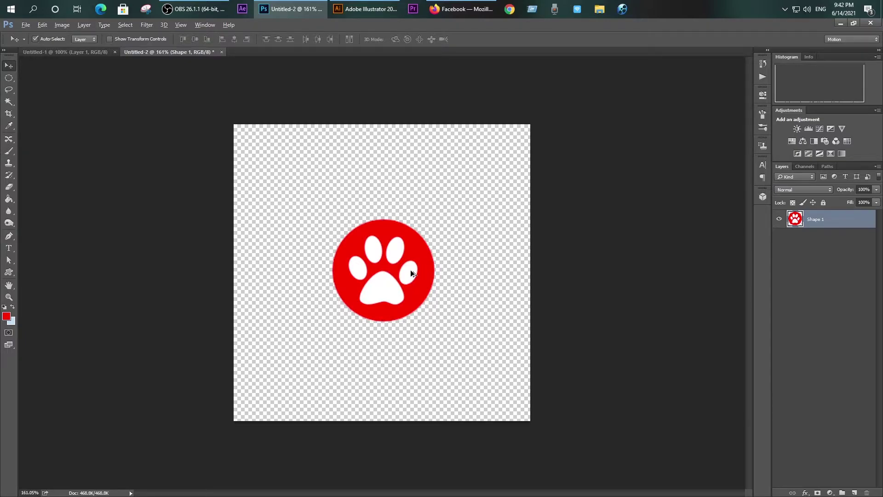
- Place copies of the paw badge on all four canvas corners
left_click_drag(411, 271, 260, 125)
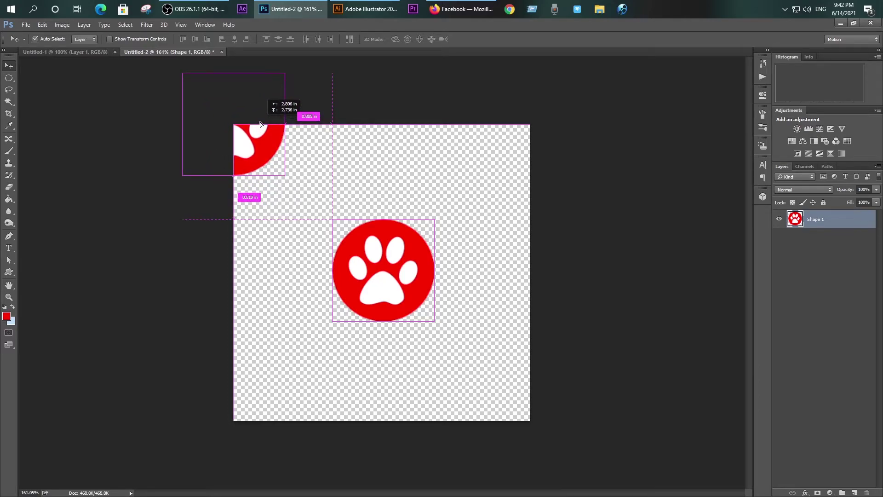
mouse_move(260, 124)
left_mouse_down()
mouse_move(272, 148)
mouse_move(260, 125)
left_mouse_up()
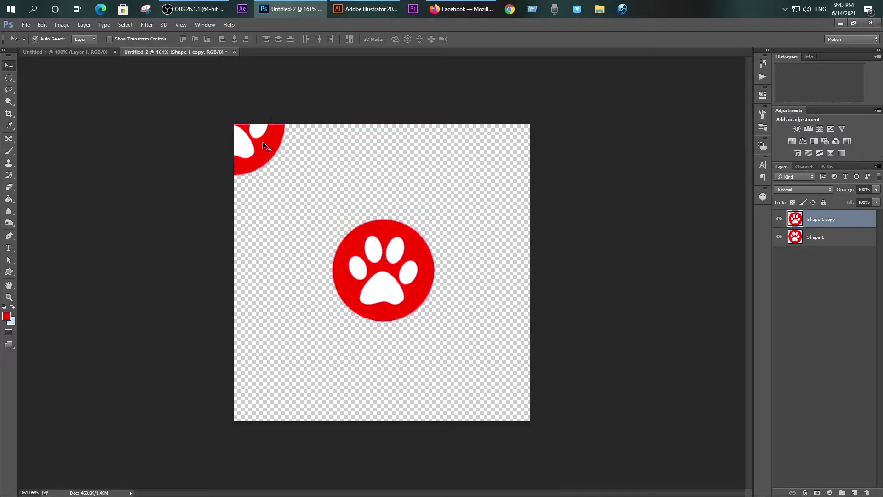
left_click(408, 292)
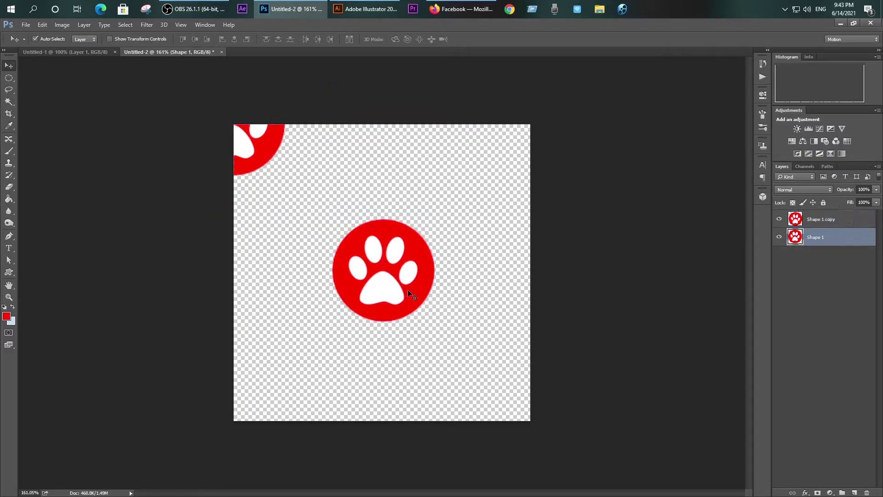
mouse_move(397, 285)
left_mouse_down()
mouse_move(301, 391)
mouse_move(247, 427)
left_mouse_up()
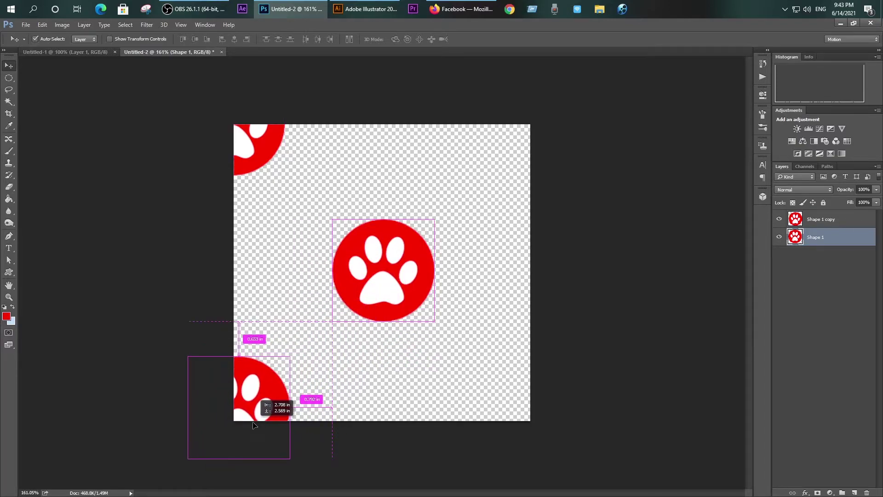
left_click_drag(248, 427, 245, 435)
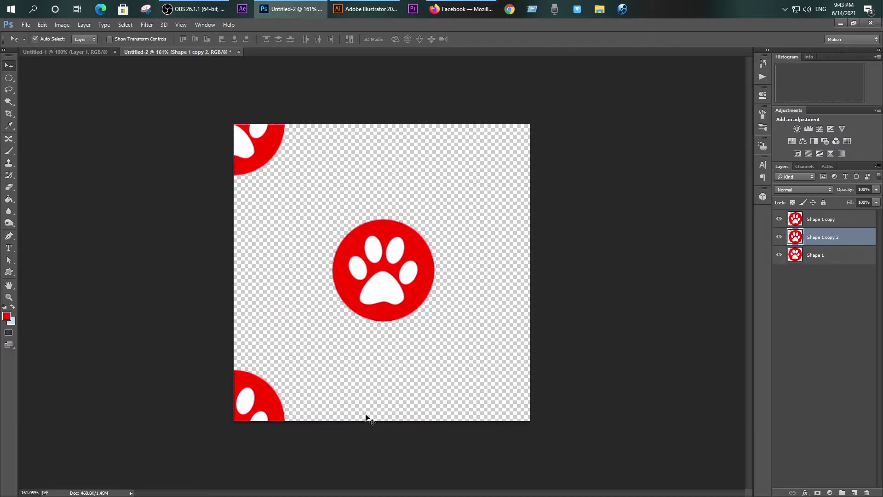
left_click(404, 292)
mouse_move(402, 289)
left_mouse_down()
mouse_move(553, 461)
mouse_move(548, 441)
left_mouse_up()
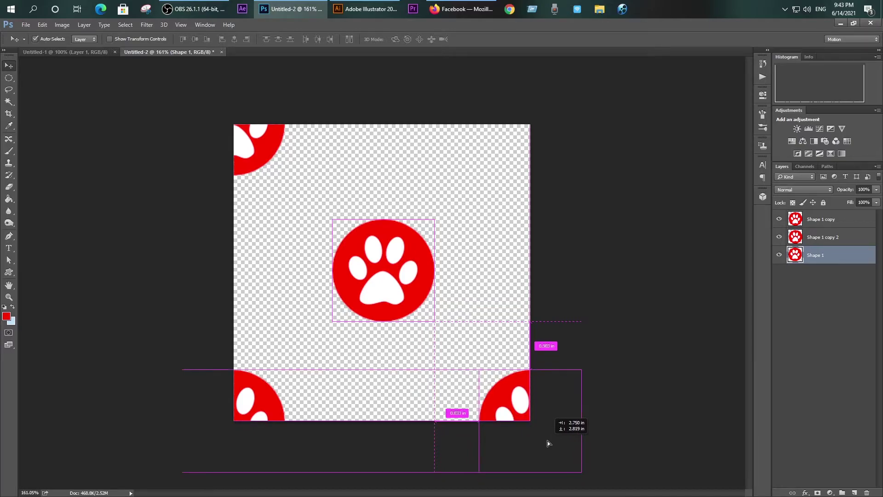
mouse_move(405, 275)
left_mouse_down()
mouse_move(479, 225)
mouse_move(541, 129)
left_mouse_up()
- Select all five paw layers and merge them into one layer
scroll(470, 301, "down", 1)
scroll(470, 300, "down", 2)
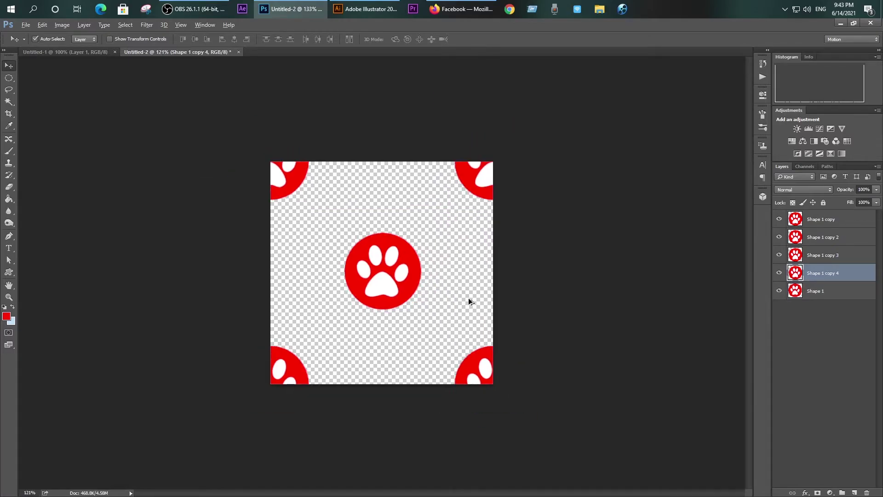
left_click(823, 291)
left_click(821, 258, "ctrl")
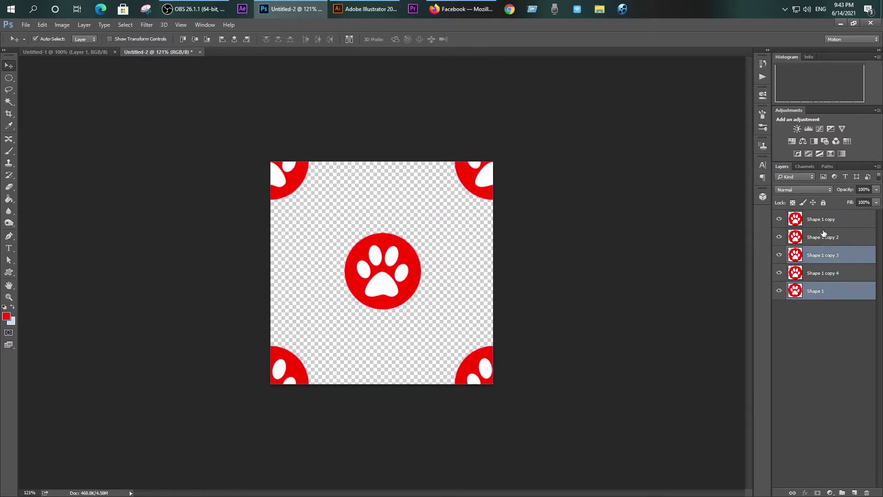
left_click(823, 237, "ctrl")
left_click(824, 223, "ctrl")
left_click(823, 274, "ctrl")
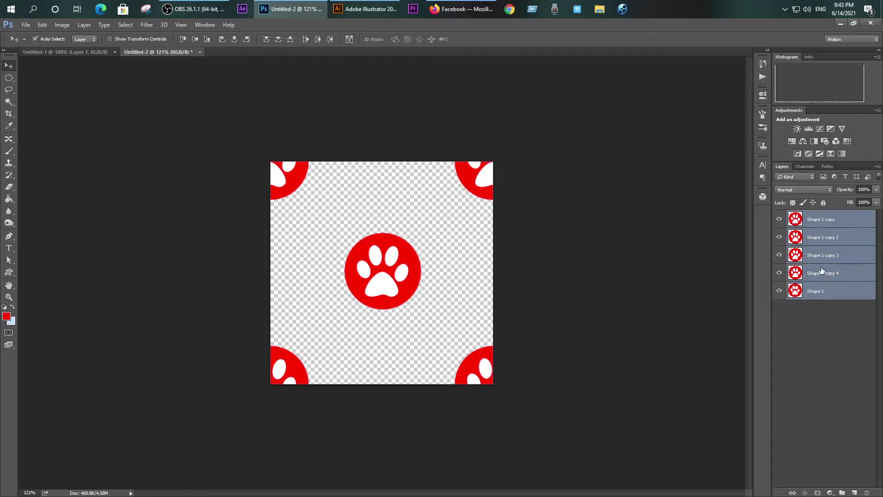
right_click(823, 274)
left_click(736, 374)
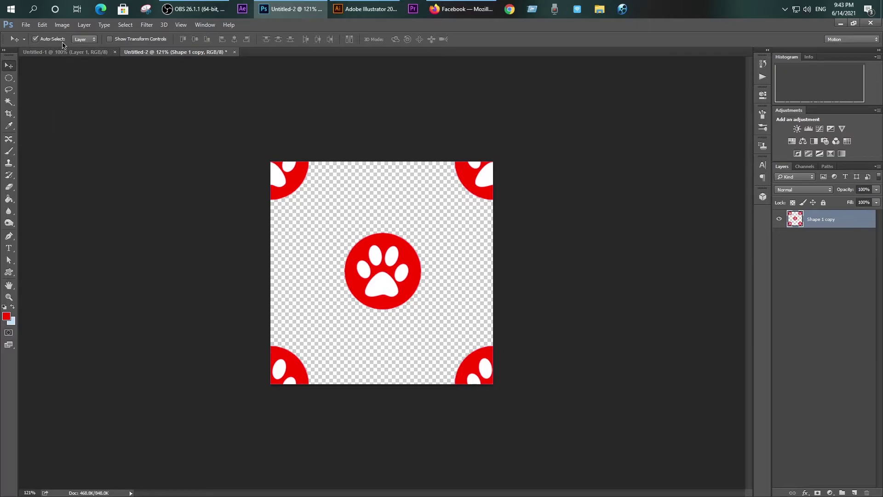
- Define the merged paw tile as a new pattern with Edit > Define Pattern, keeping the default name
left_click(42, 26)
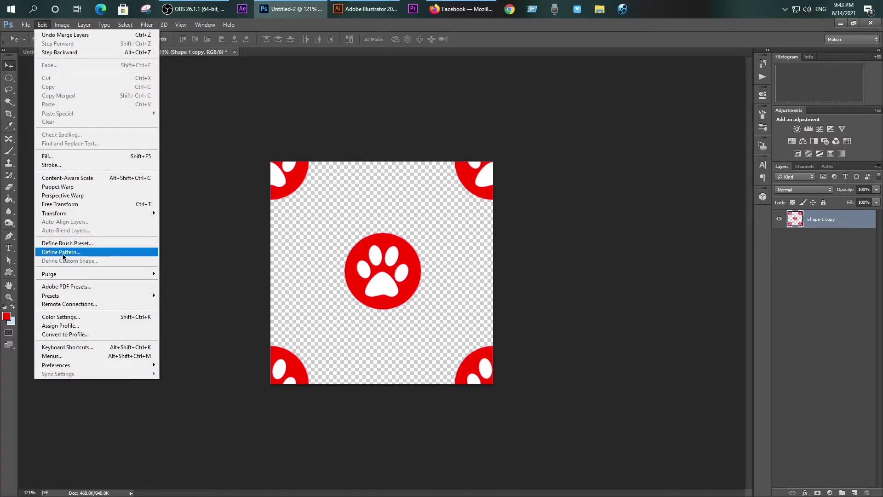
left_click(42, 25)
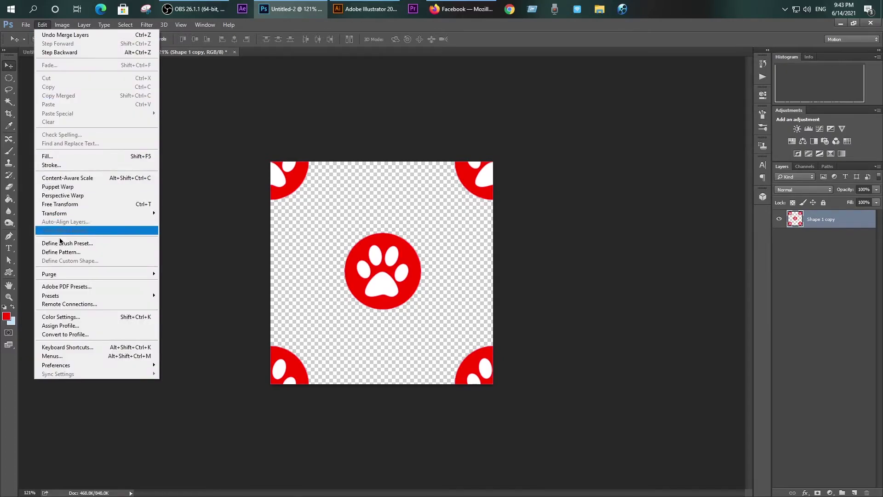
left_click(69, 252)
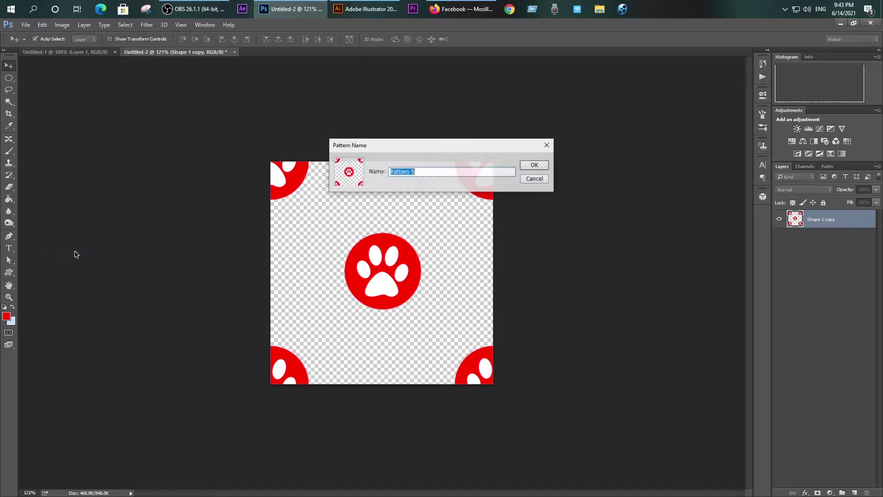
left_click(425, 173)
left_click_drag(439, 172, 390, 172)
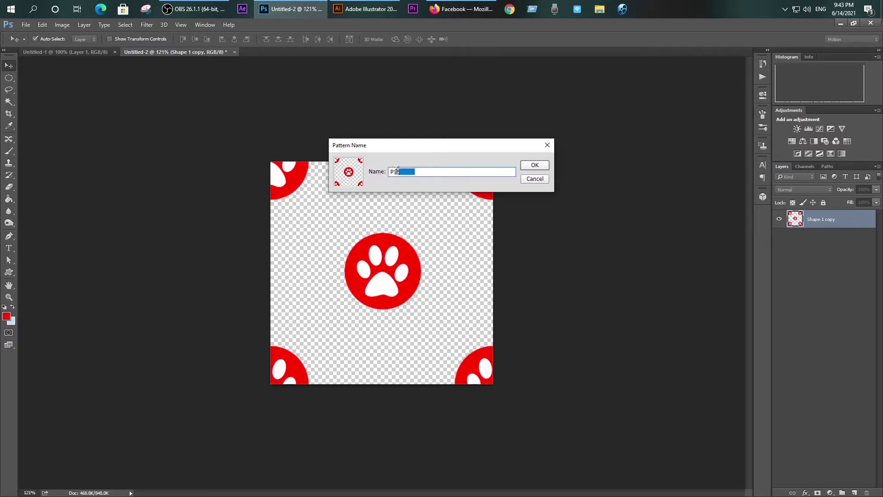
left_click(420, 172)
left_click(531, 167)
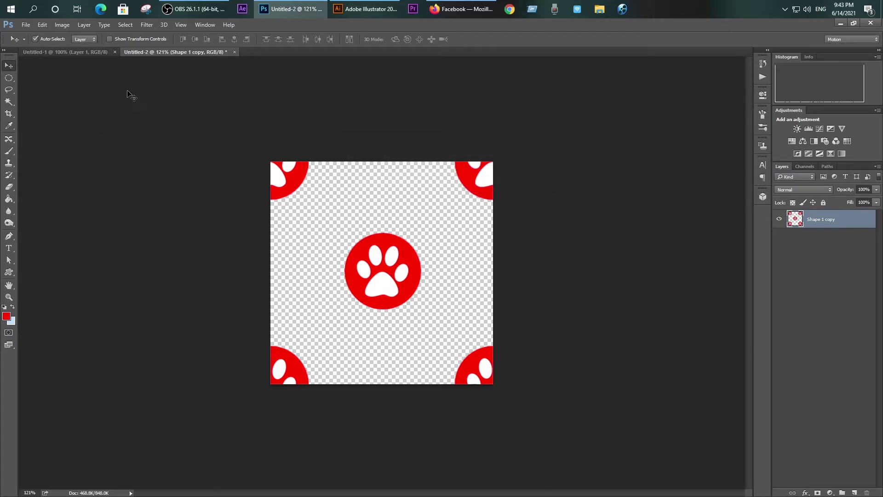
- Create a 1280 × 720 px RGB Color document with a White background
left_click(25, 25)
left_click(31, 36)
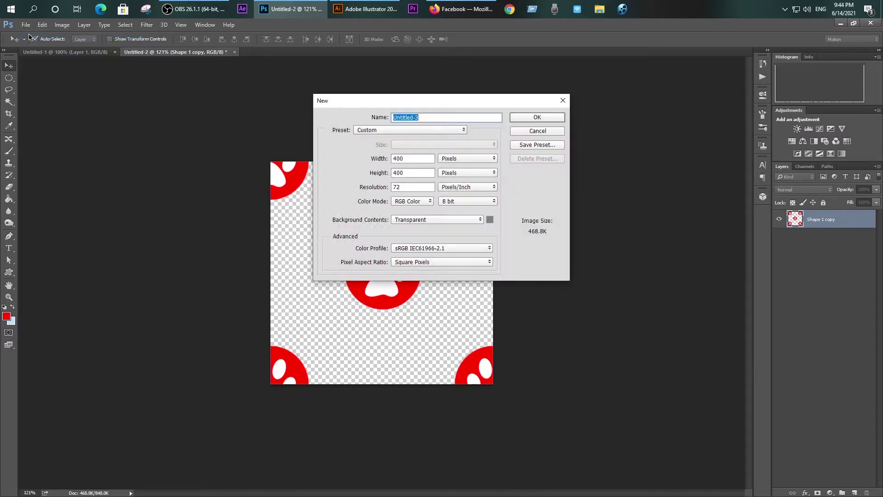
double_click(409, 158)
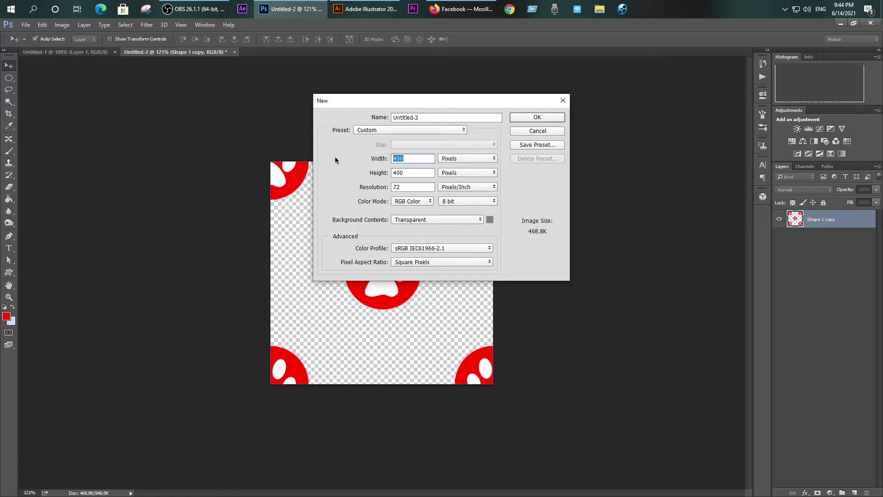
type("1280")
double_click(415, 177)
type("7")
type("20")
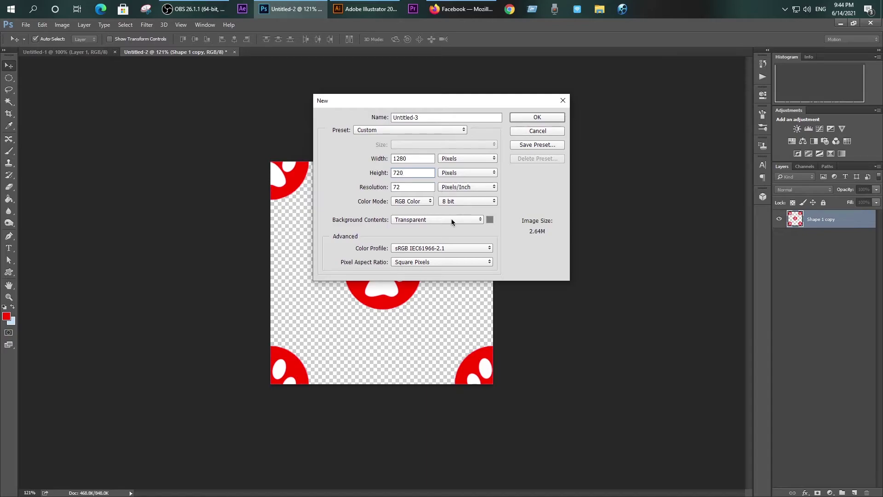
left_click(453, 220)
left_click(414, 228)
left_click(416, 202)
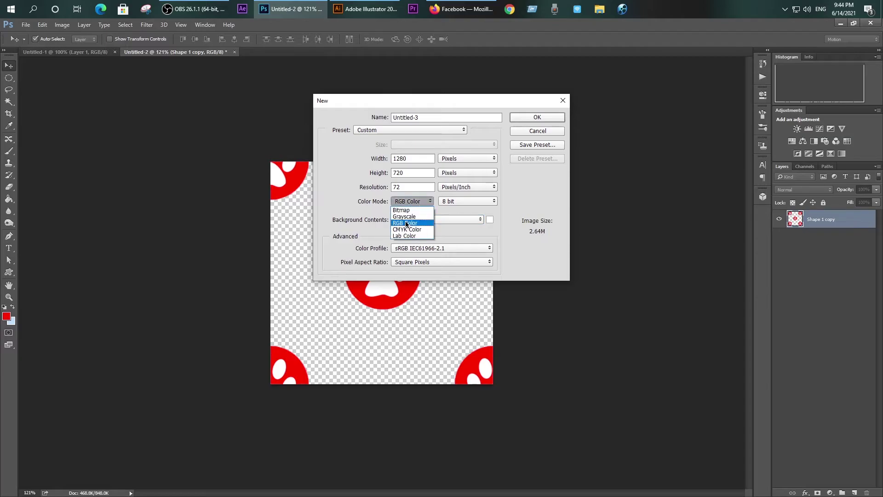
left_click(407, 223)
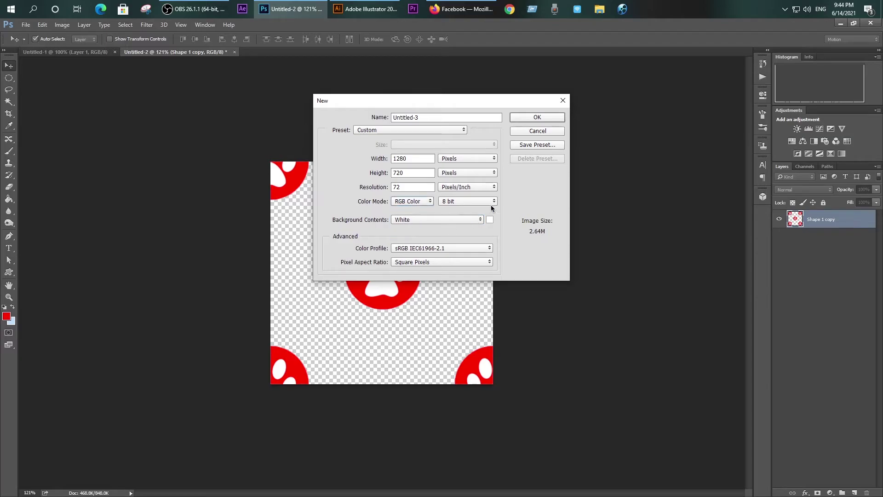
left_click(531, 121)
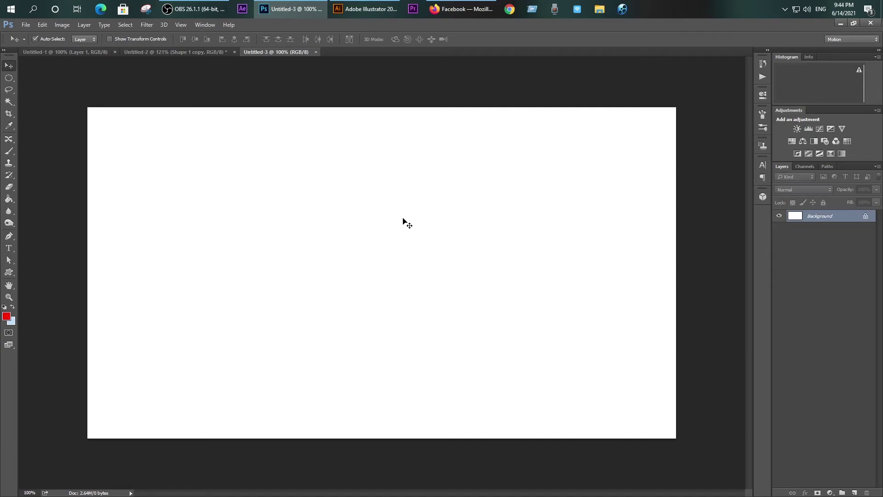
- Duplicate the Background layer and open Blending Options for Background copy
scroll(455, 223, "down", 1)
scroll(456, 222, "down", 2)
scroll(455, 223, "up", 2)
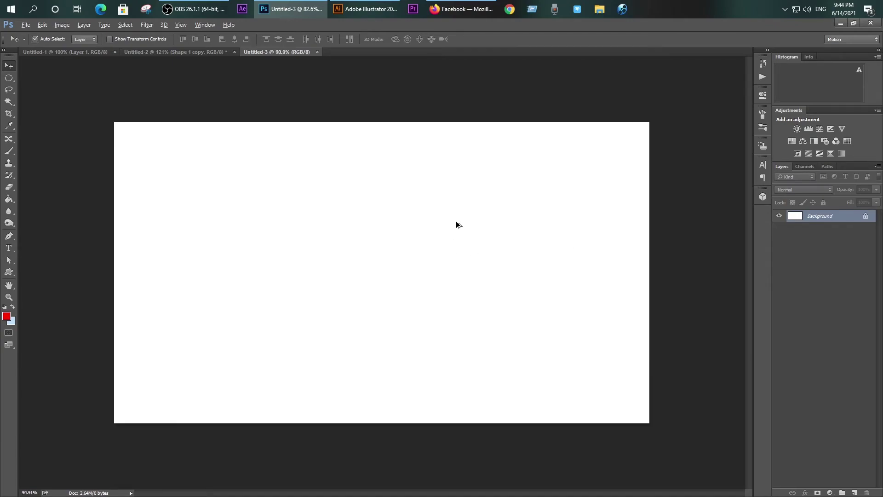
left_click(825, 215)
left_click_drag(838, 221, 856, 491)
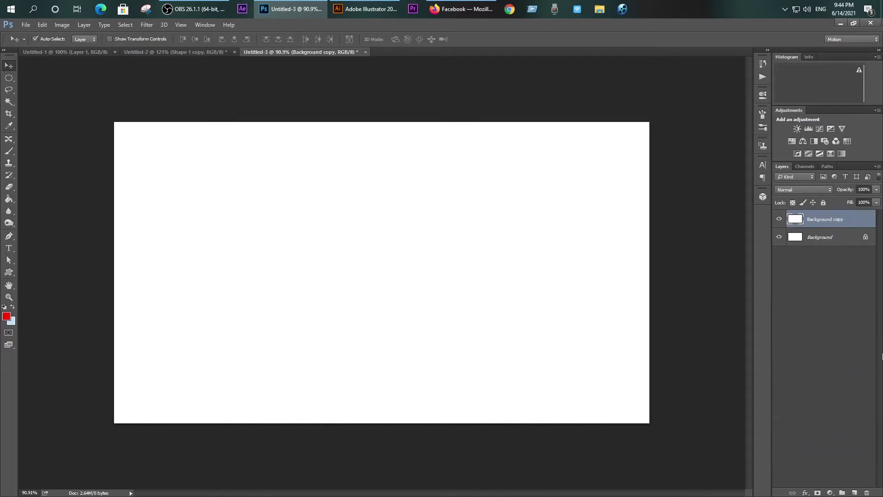
right_click(809, 223)
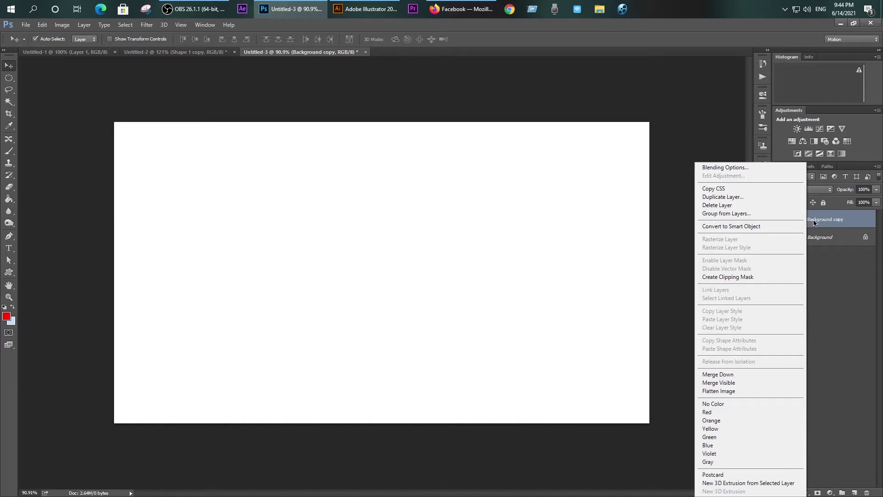
left_click(736, 169)
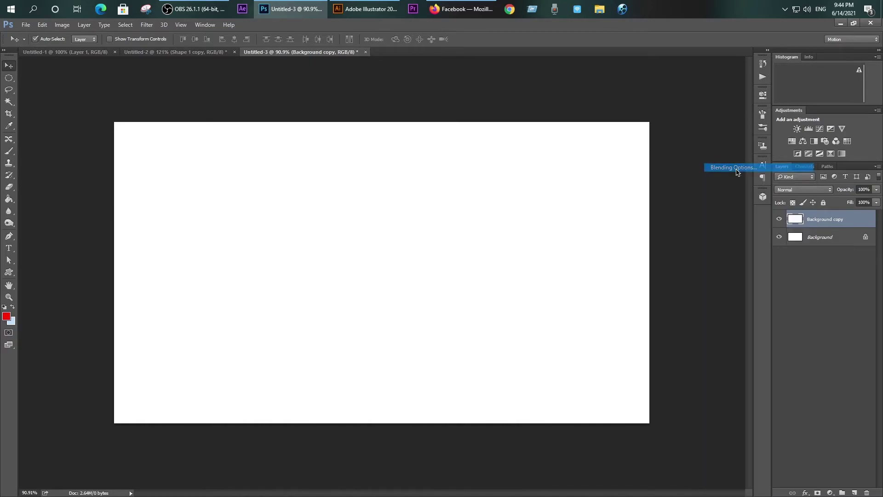
left_click_drag(700, 204, 509, 153)
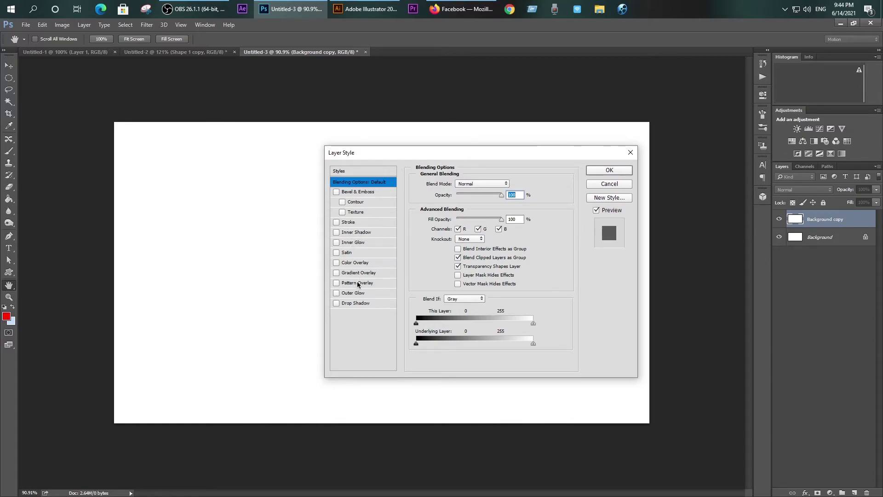
- Enable Pattern Overlay and choose the red paw-print pattern
left_click(337, 283)
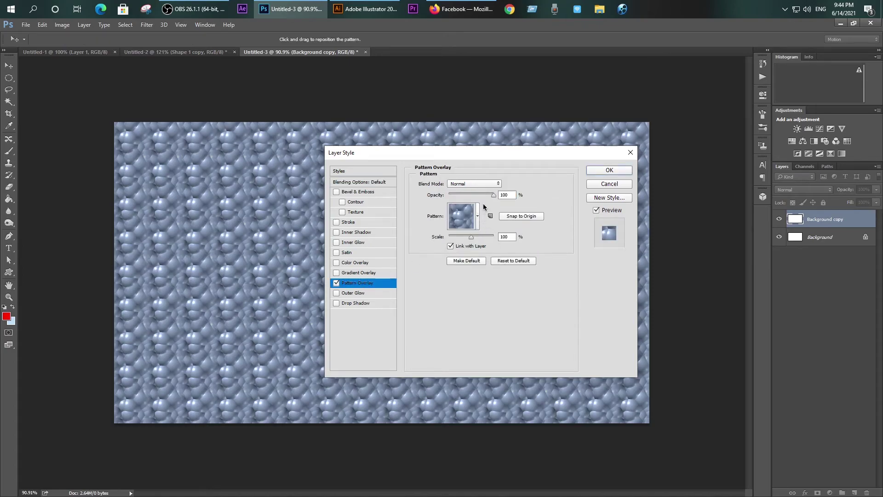
left_click(479, 215)
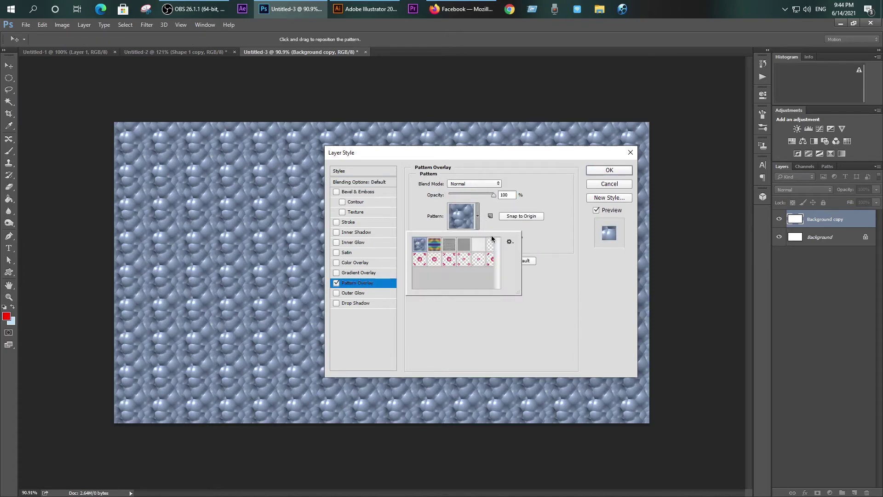
left_click(492, 261)
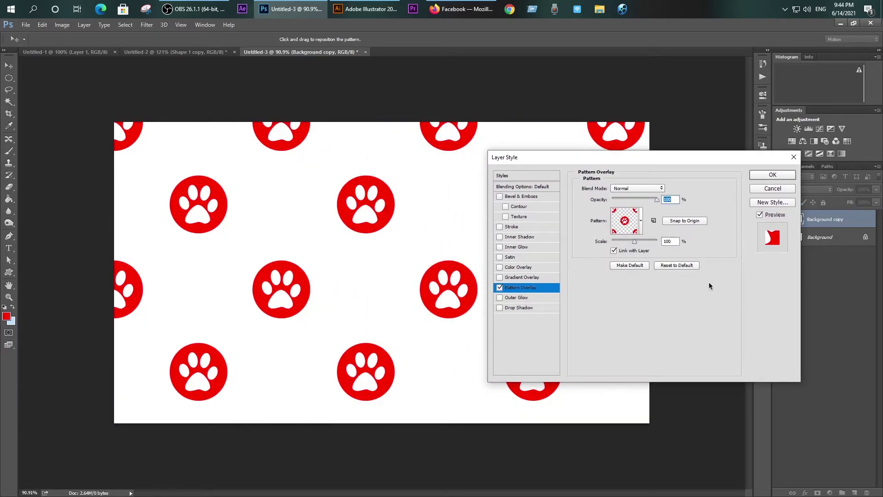
- Reduce the pattern Scale to 30%
left_click(674, 243)
key("Down")
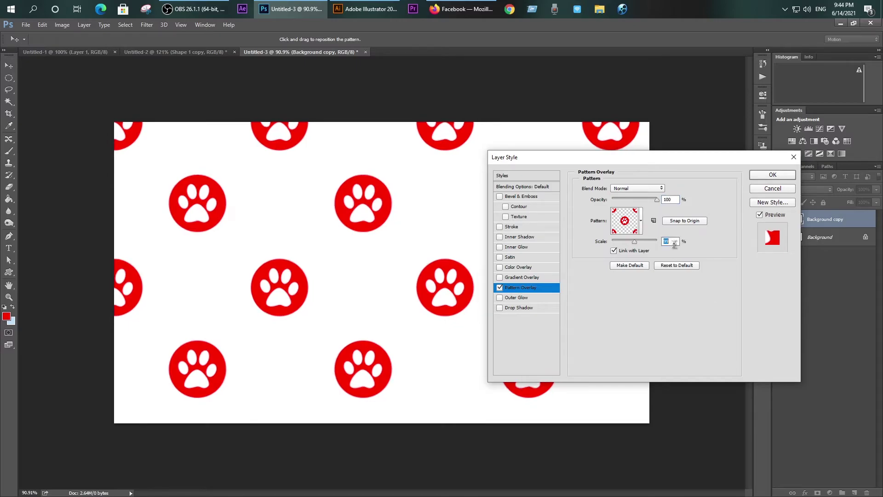
key("Down")
key("Down")
key("Down")
key("Down")
key("Down")
key("Down")
key("Down")
key("Down")
key("Down")
key("Down")
key("Down")
key("Down")
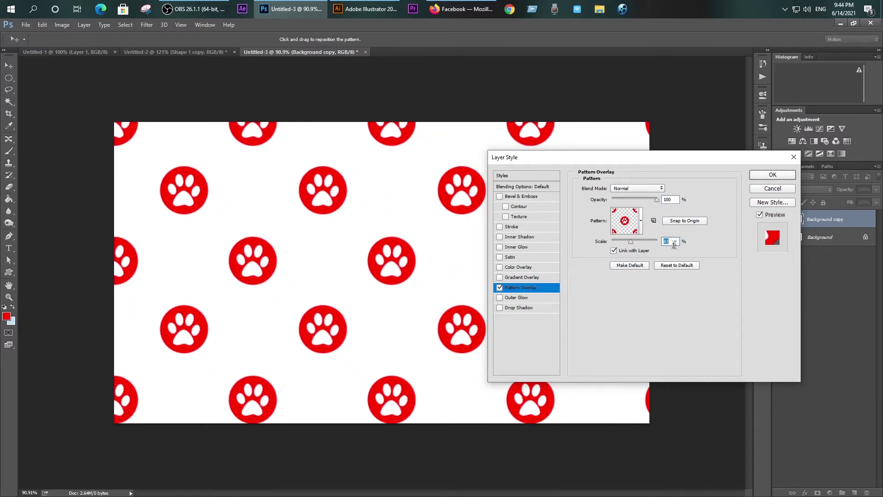
key("Down")
key("Down")
key("Down")
key("Down")
key("Down")
key("Down")
key("Down")
key("Down")
key("Down")
key("Down")
key("Down")
key("Down")
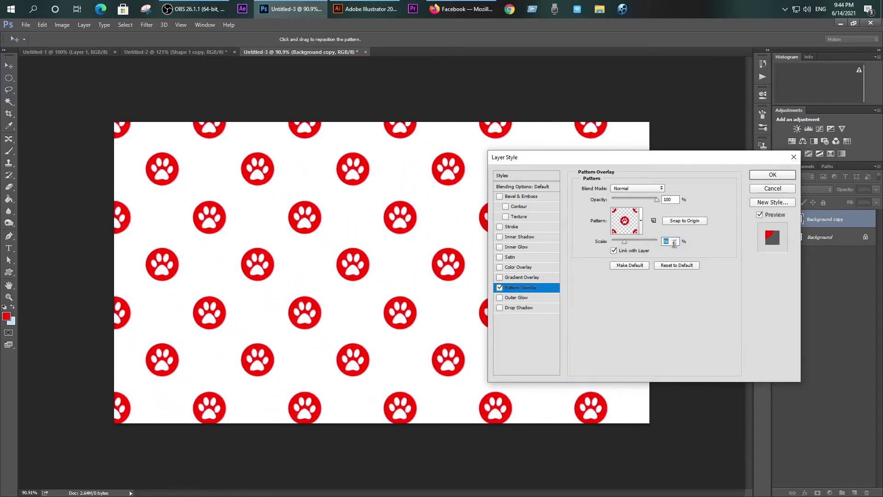
key("Down")
key("Down")
key("Down")
key("Down")
key("Down")
key("Down")
key("Down")
key("Down")
key("Down")
key("Down")
key("Down")
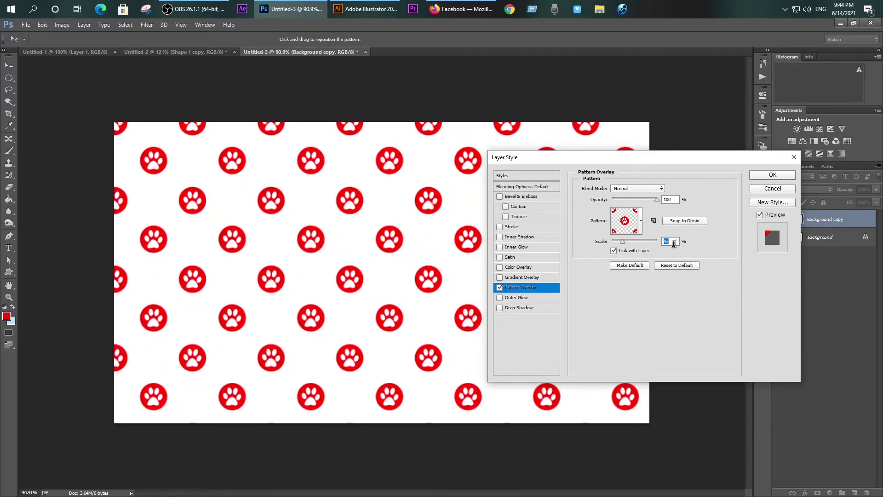
key("Down")
key("Down")
key("Down")
key("Down")
key("Down")
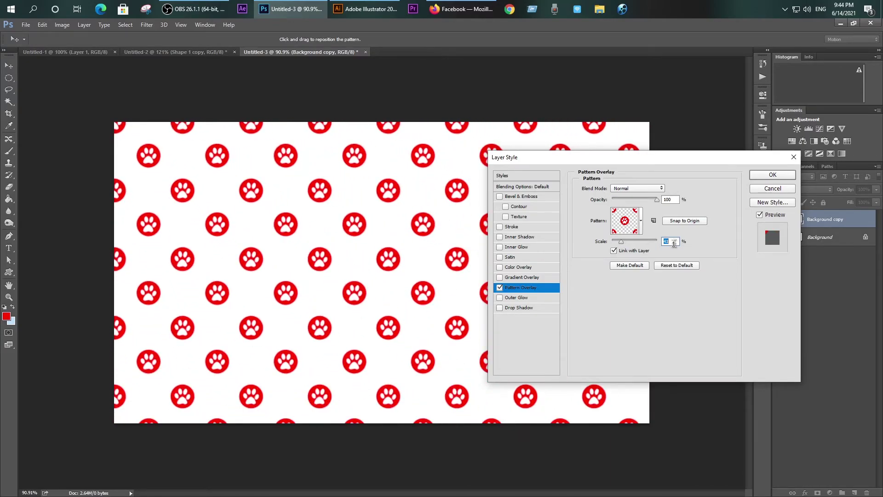
key("Down")
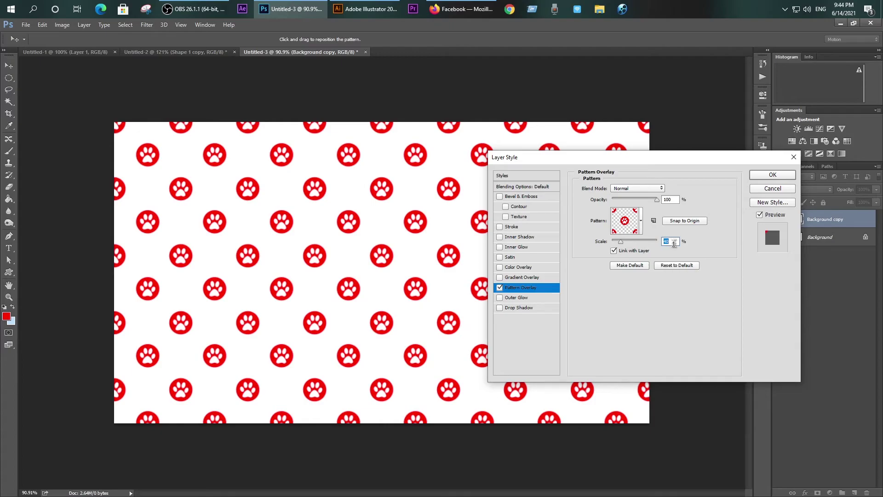
key("Down")
key("Down")
key("Down")
key("Down")
key("Down")
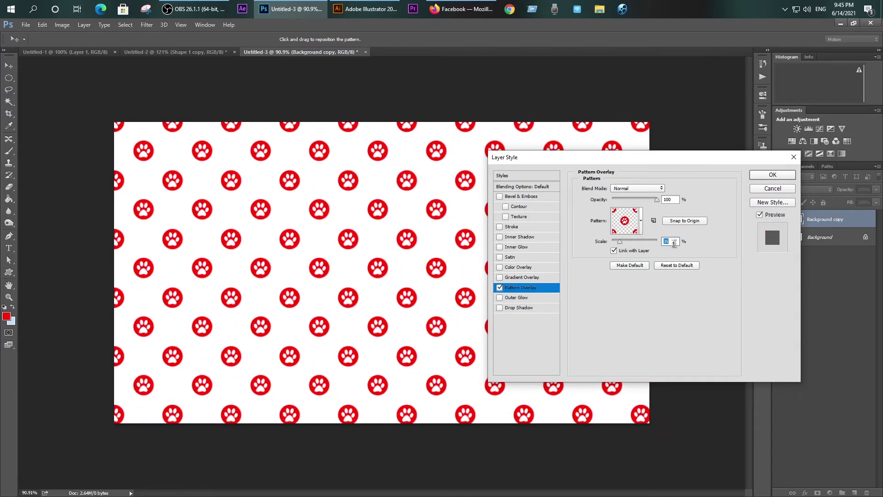
key("Down")
key("Down")
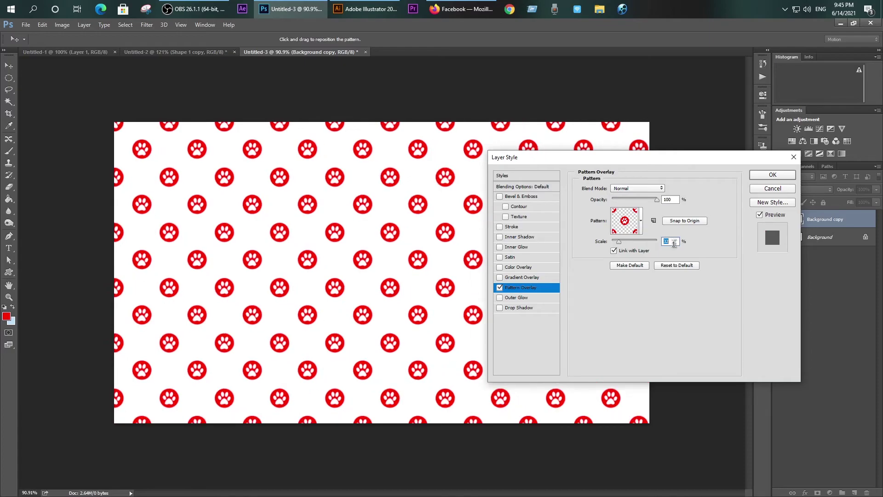
key("Down")
key("Down")
key("Down")
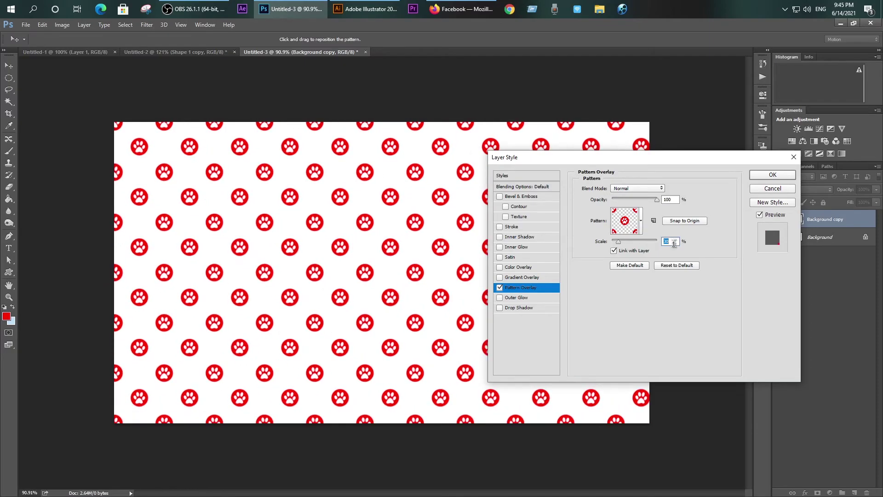
key("Down")
key("Down")
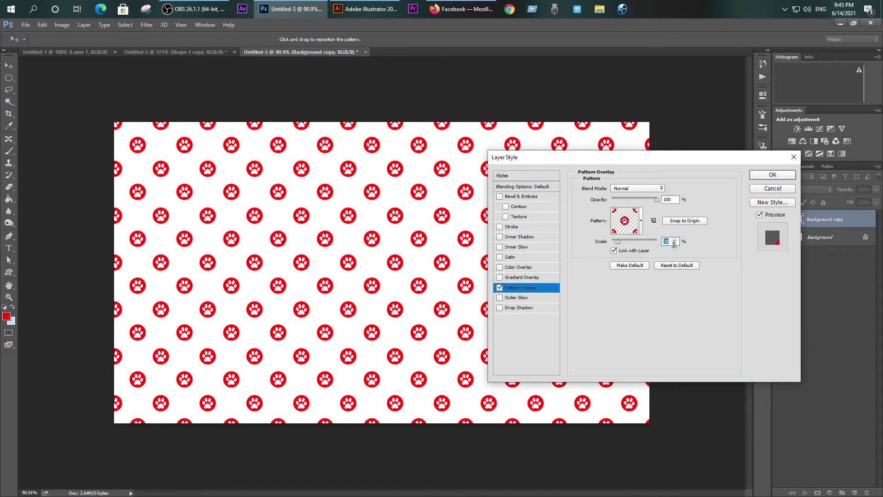
key("Down")
key("Up")
key("Up")
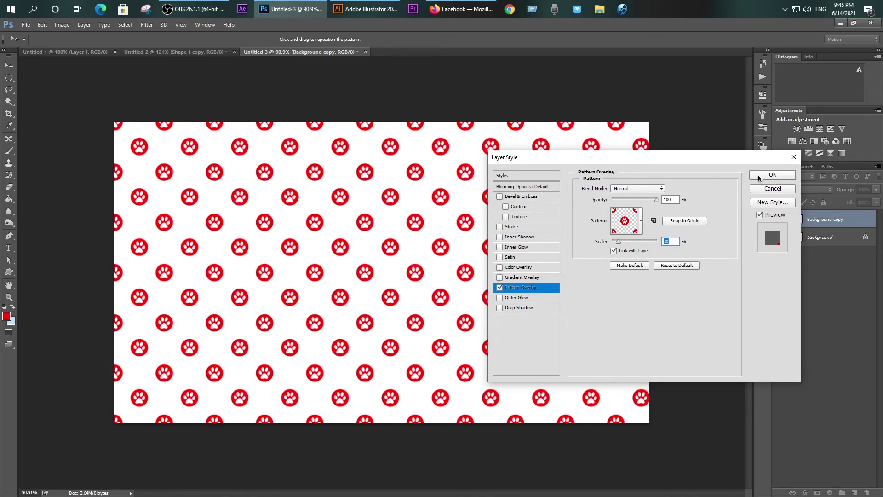
left_click_drag(658, 203, 632, 207)
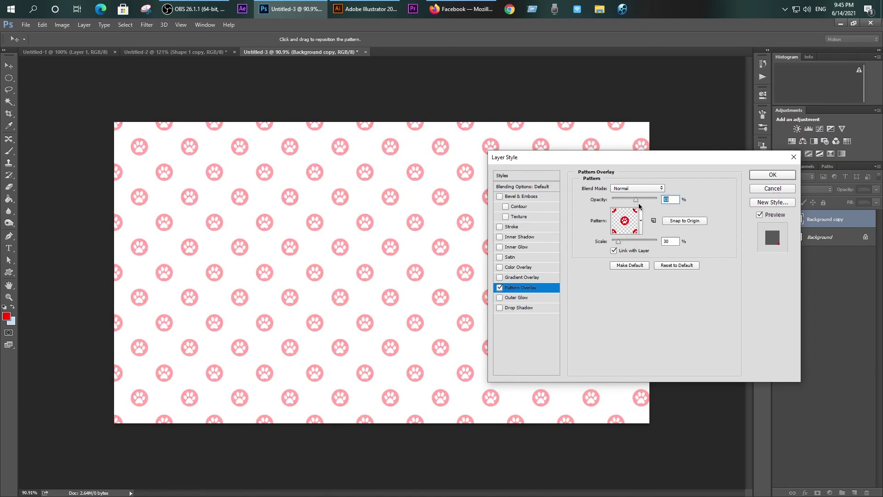
left_click_drag(633, 206, 667, 204)
left_click(638, 188)
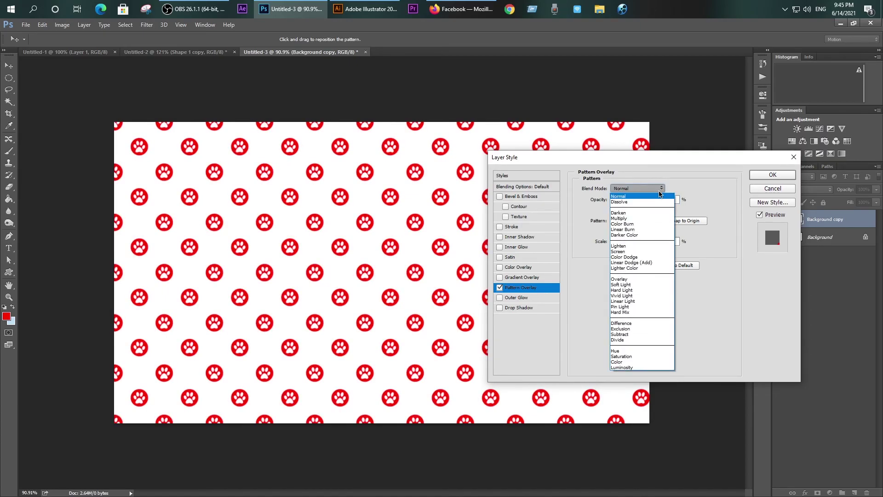
left_click(626, 195)
left_click(632, 222)
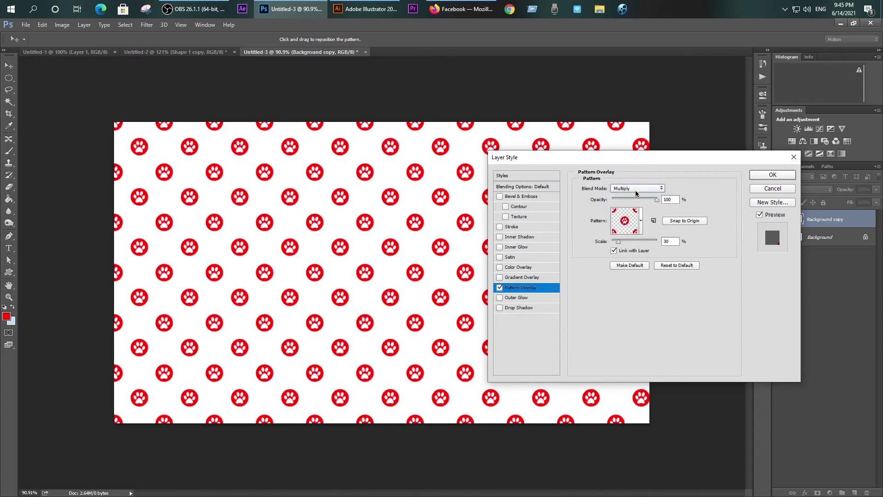
left_click(637, 188)
left_click(632, 231)
left_click(635, 188)
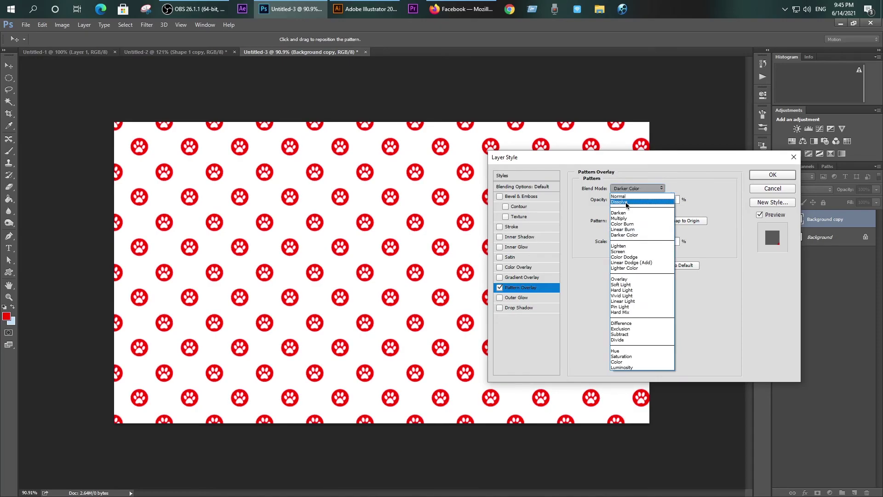
left_click(631, 189)
scroll(631, 188, "down", 2)
scroll(632, 188, "down", 5)
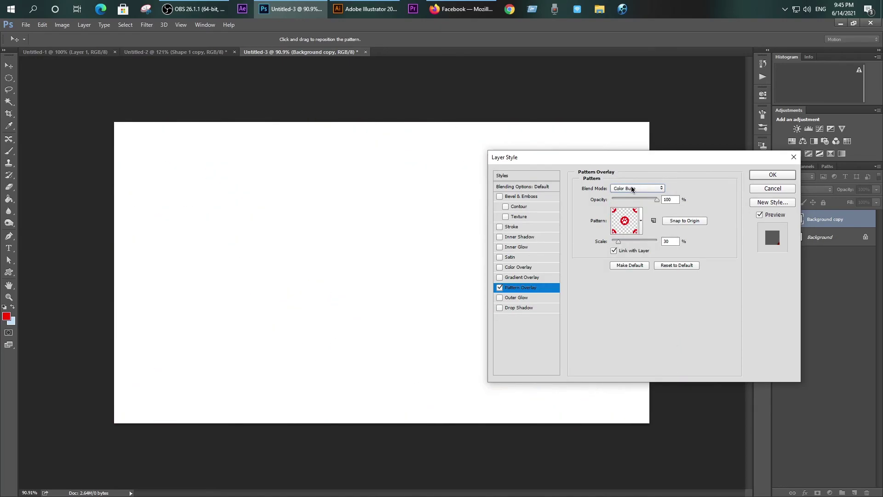
scroll(631, 188, "up", 1)
scroll(631, 188, "down", 1)
left_click(631, 189)
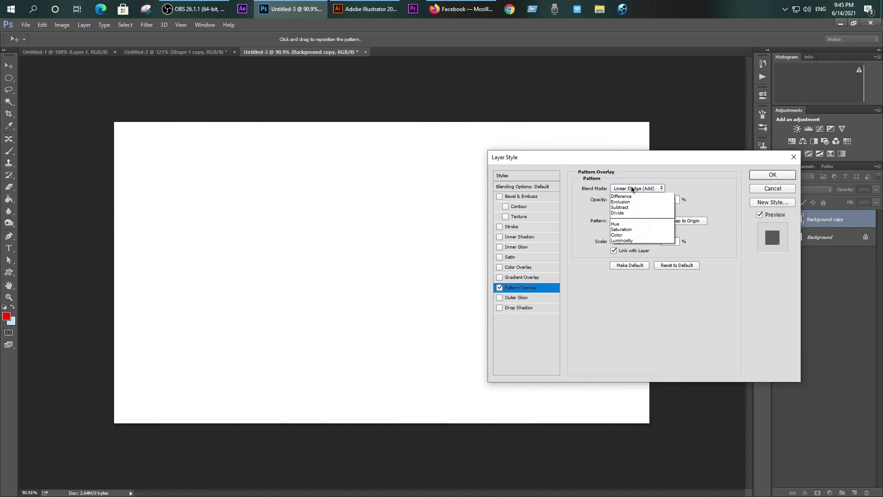
left_click(632, 194)
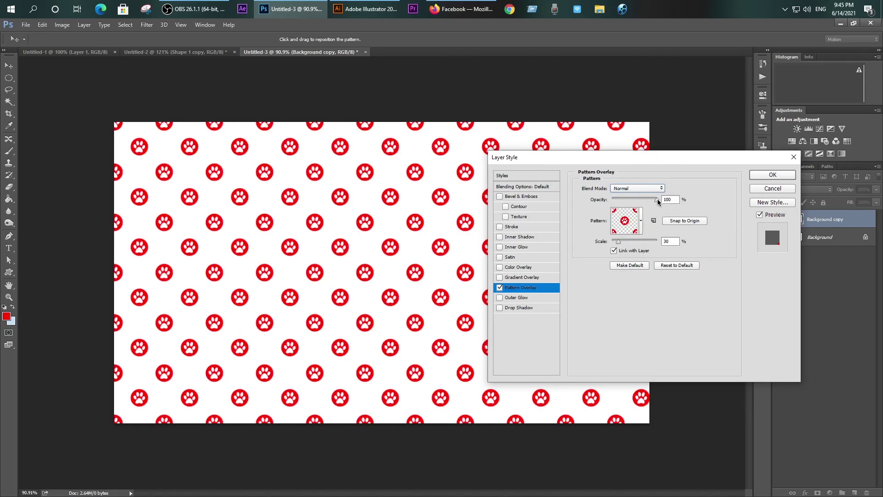
mouse_move(657, 199)
left_mouse_down()
mouse_move(643, 199)
mouse_move(658, 199)
left_mouse_up()
- Confirm the Layer Style with OK and deselect the Background copy layer
left_click(775, 176)
scroll(405, 248, "down", 1)
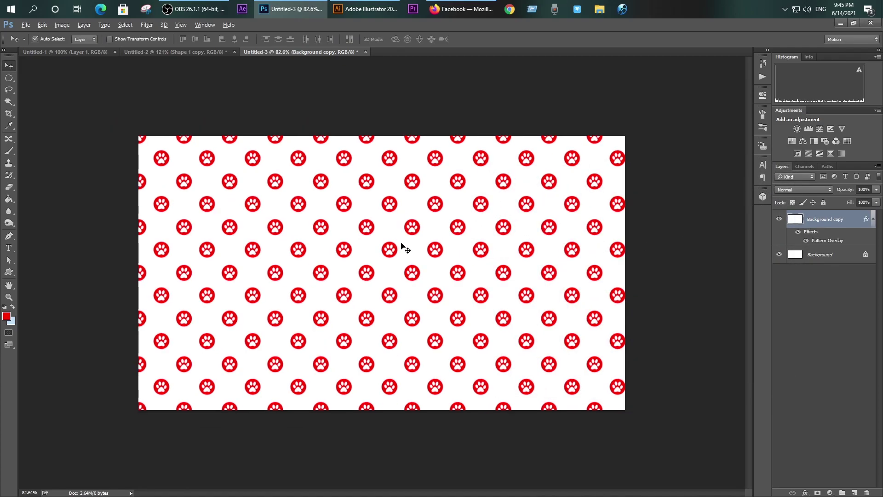
scroll(401, 243, "down", 1)
scroll(401, 243, "up", 1)
scroll(401, 243, "up", 1)
scroll(401, 243, "up", 1)
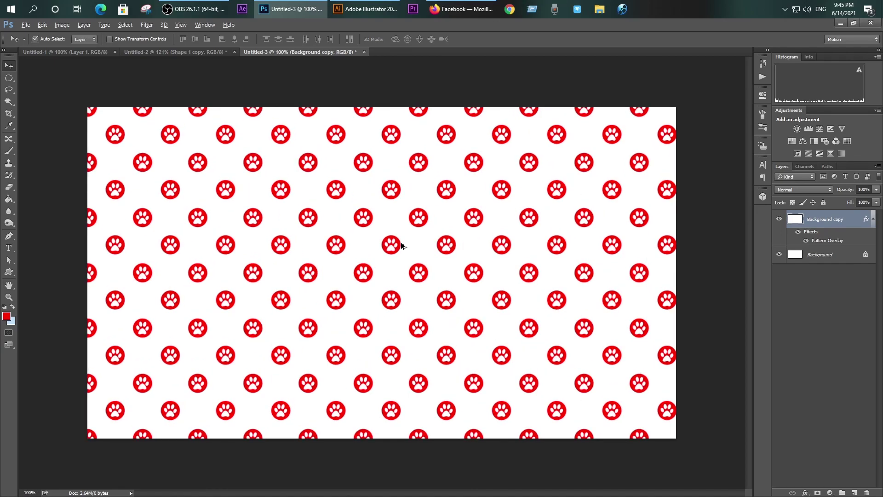
left_click(403, 97)
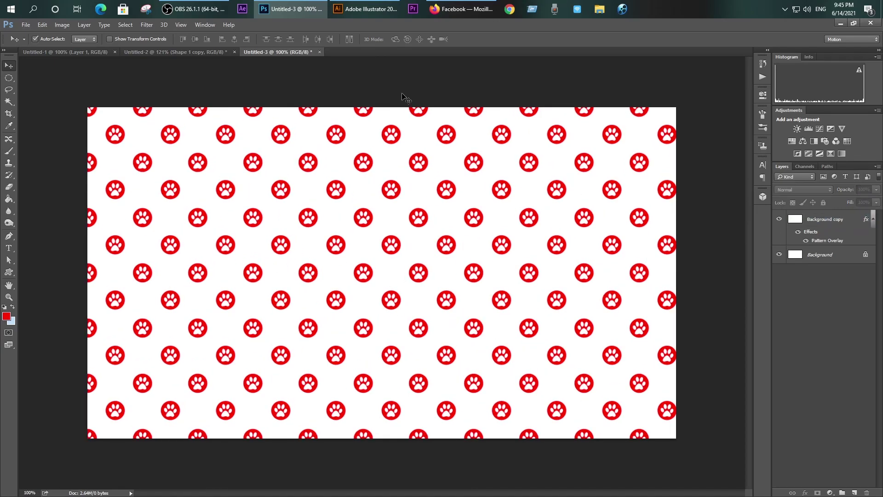